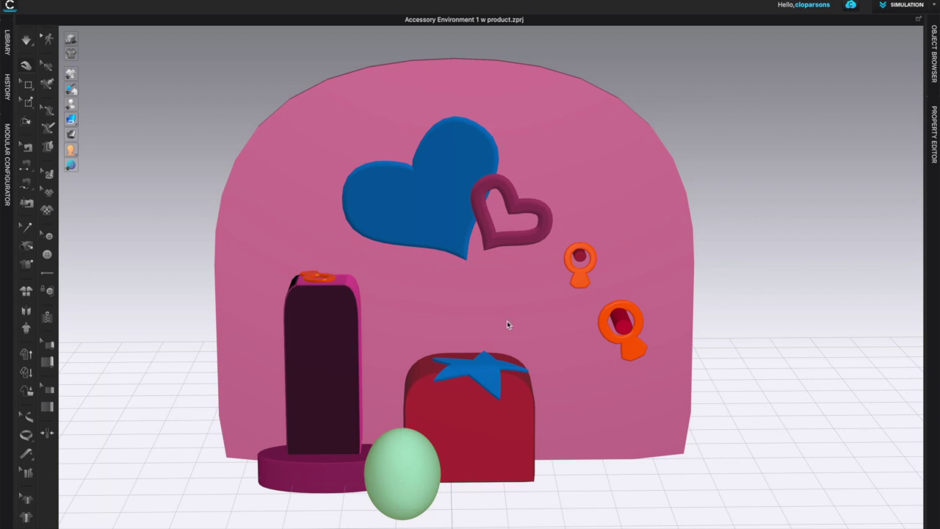
# Open the library showing the avatar 3D shape files beside the scene.
pyautogui.moveTo(793, 400); pyautogui.dragTo(729, 406, button='right')
pyautogui.moveTo(730, 339); pyautogui.dragTo(789, 322, button='right')
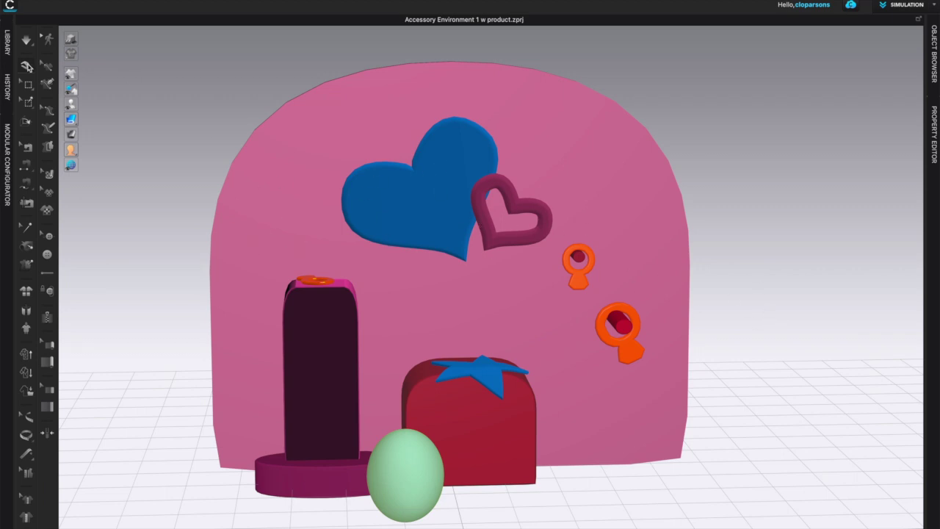
pyautogui.click(7, 49)
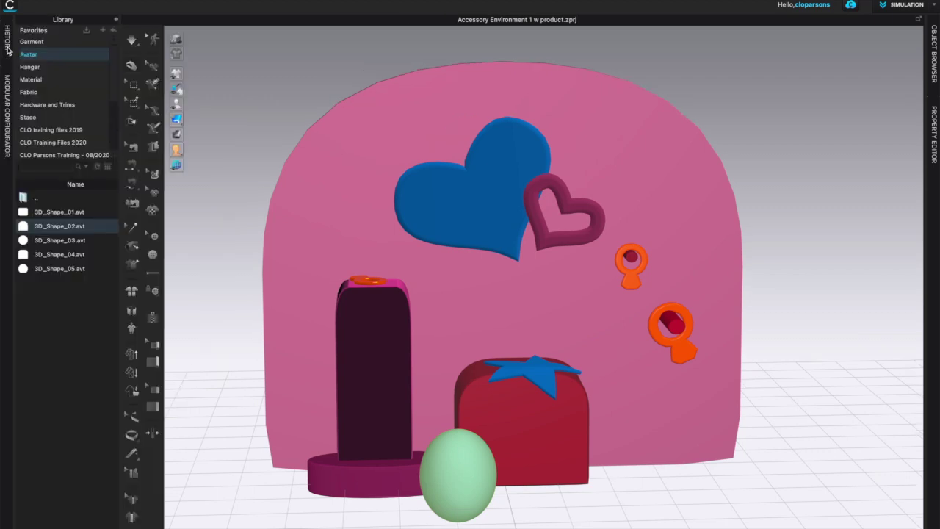
pyautogui.click(9, 56)
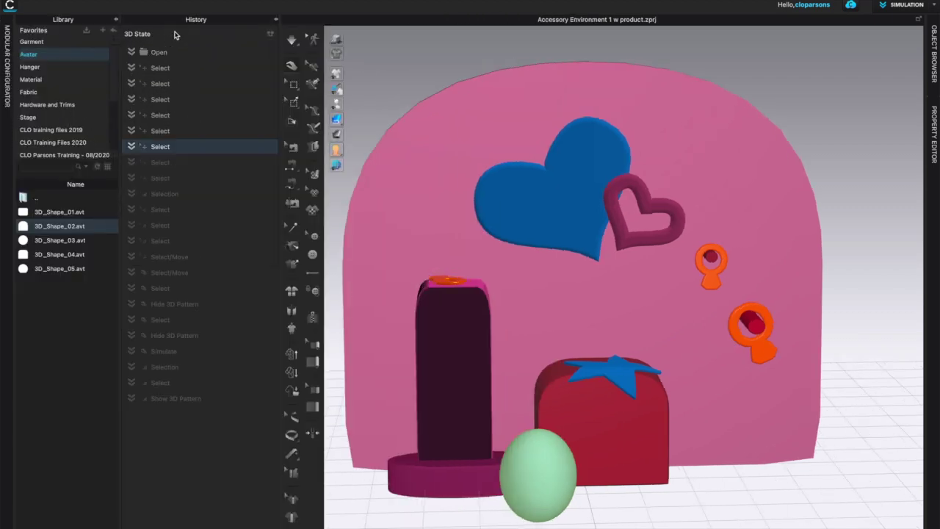
pyautogui.click(277, 18)
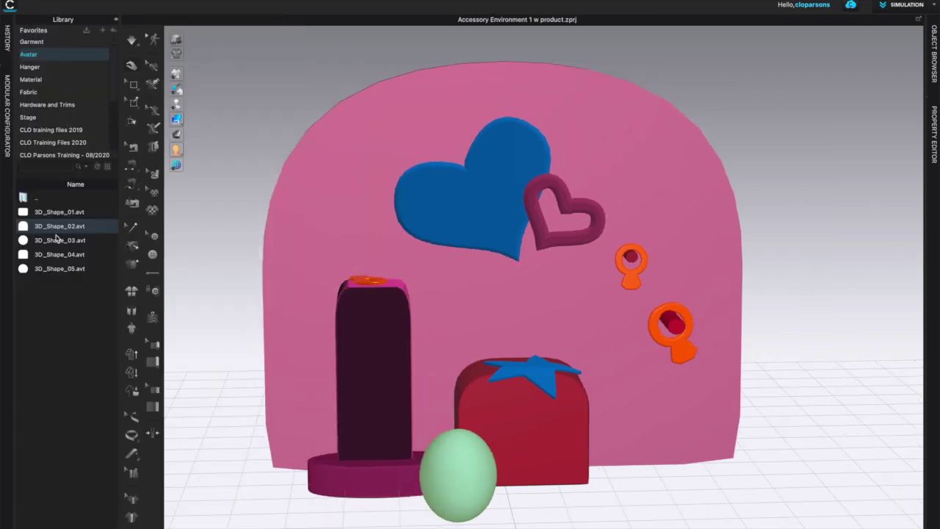
# Preview 3D_Shape_03.avt and examine how the scene's back wall, round base and other shapes are built.
pyautogui.moveTo(45, 230)
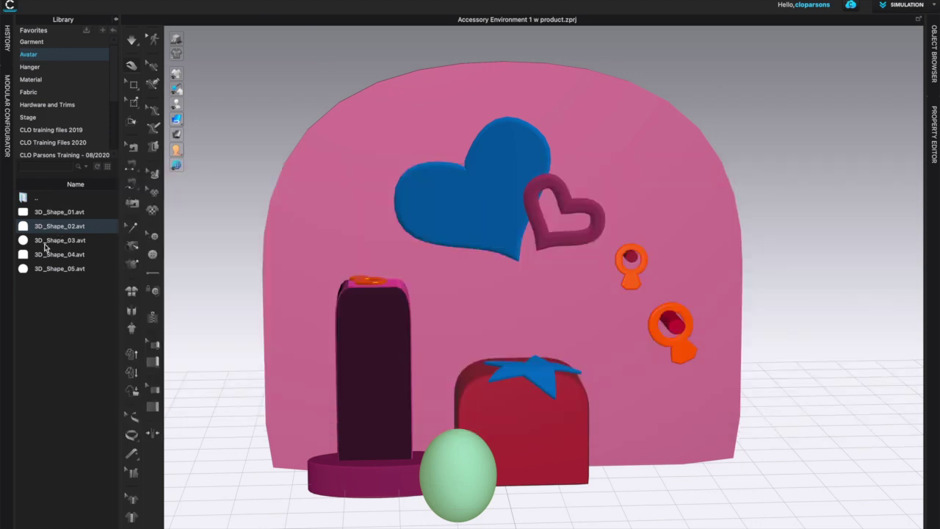
pyautogui.moveTo(45, 250)
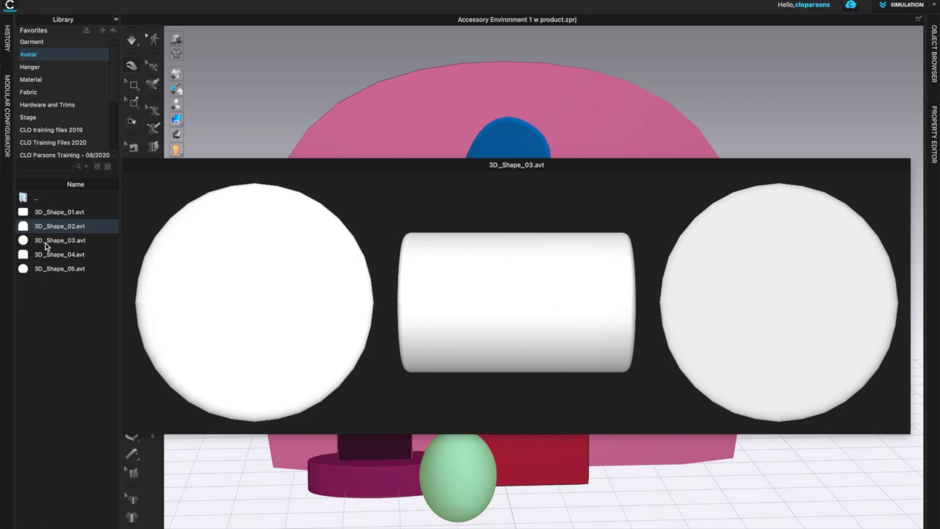
pyautogui.rightClick(45, 247)
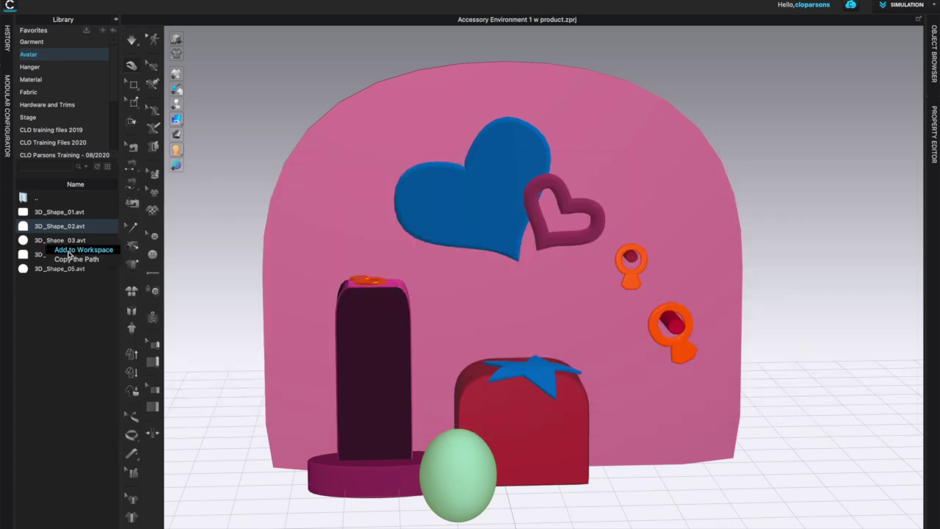
pyautogui.click(213, 280)
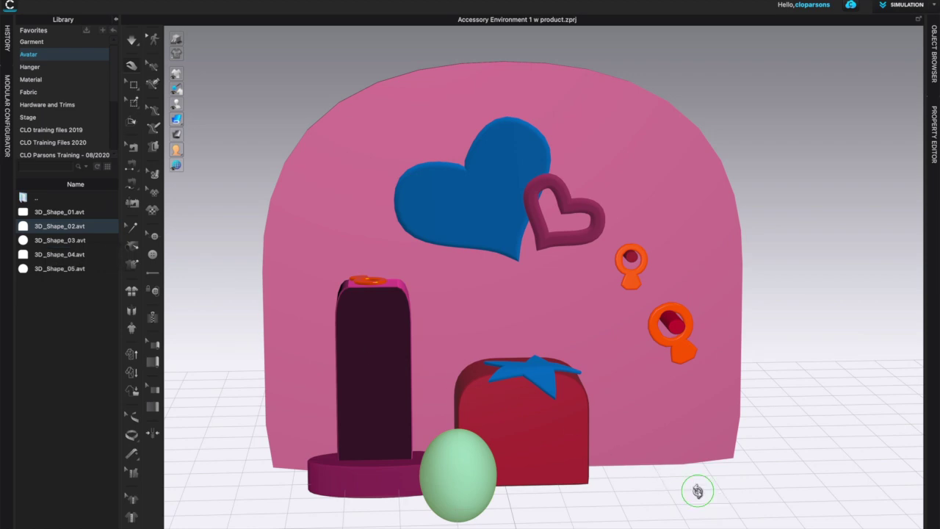
pyautogui.moveTo(698, 491); pyautogui.dragTo(668, 493, button='right')
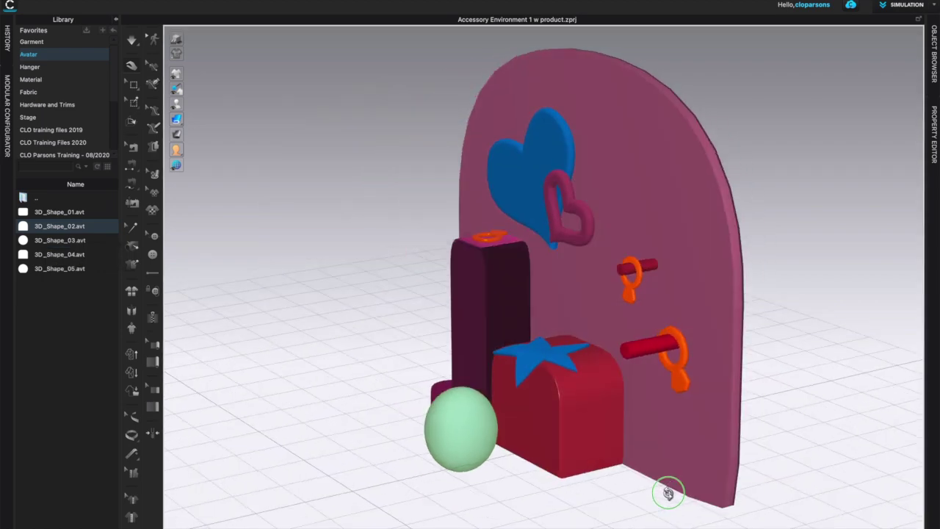
pyautogui.click(495, 301)
pyautogui.click(679, 253)
pyautogui.moveTo(809, 336); pyautogui.dragTo(835, 330, button='right')
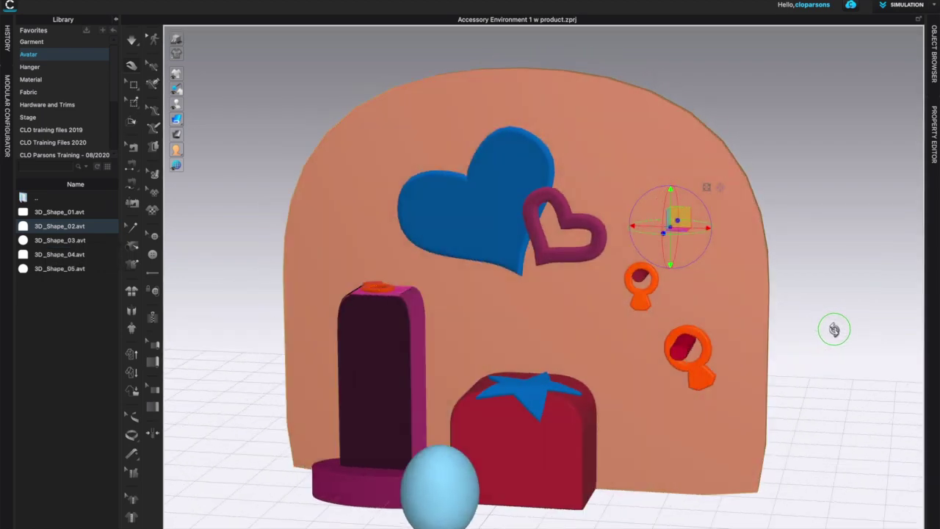
pyautogui.click(375, 491)
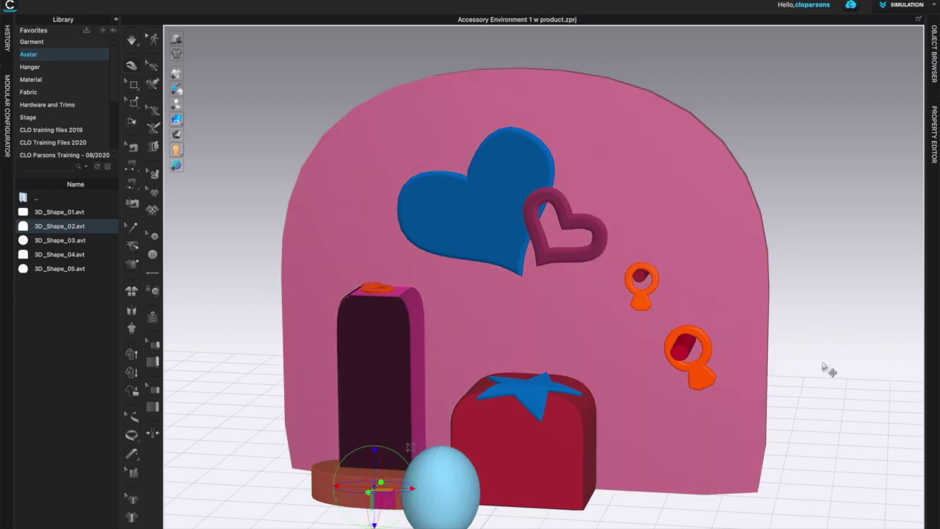
pyautogui.click(847, 365)
pyautogui.moveTo(848, 331); pyautogui.dragTo(848, 326, button='right')
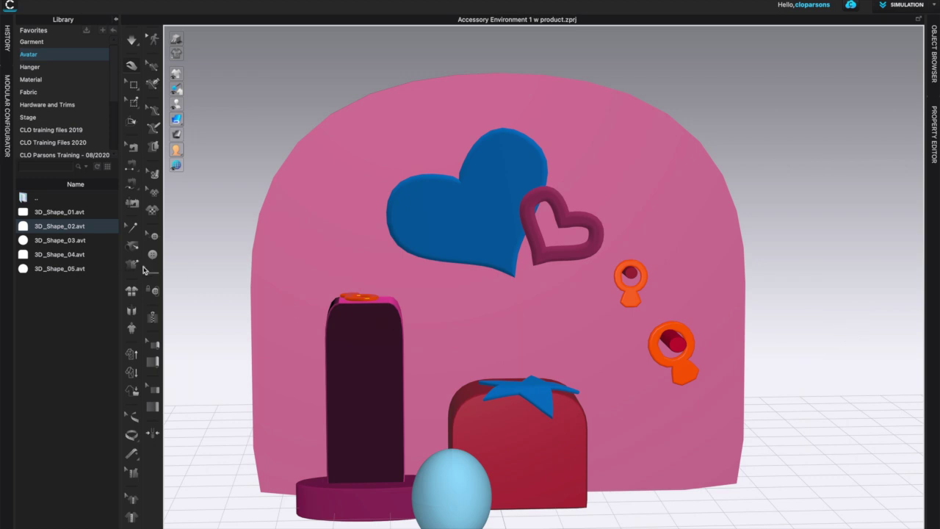
# Add 3D_Shape_02.avt to the workspace with the Add load type, keeping the preset translation.
pyautogui.moveTo(83, 230)
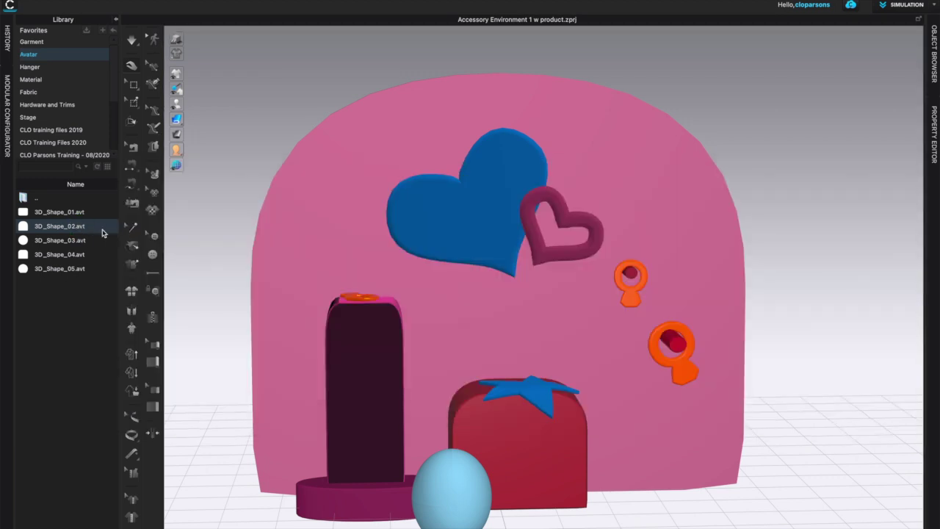
pyautogui.rightClick(94, 229)
pyautogui.click(123, 235)
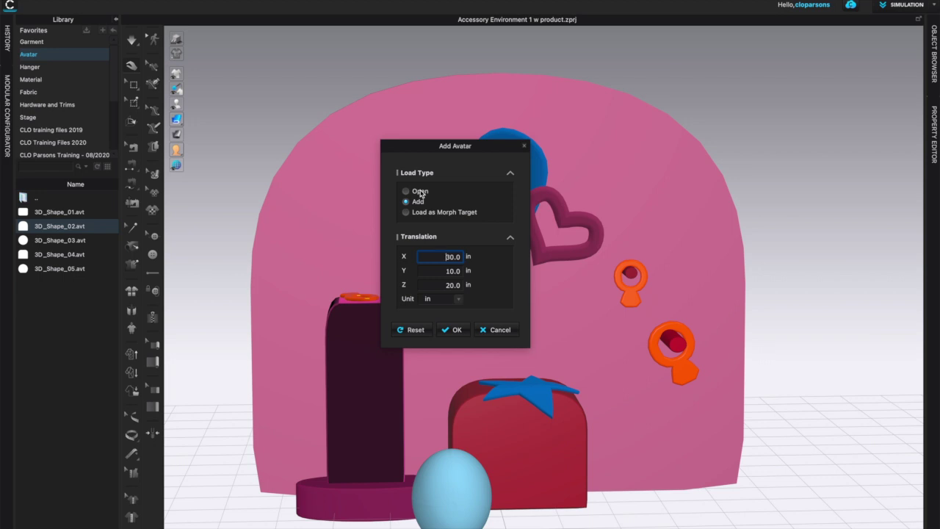
pyautogui.click(461, 331)
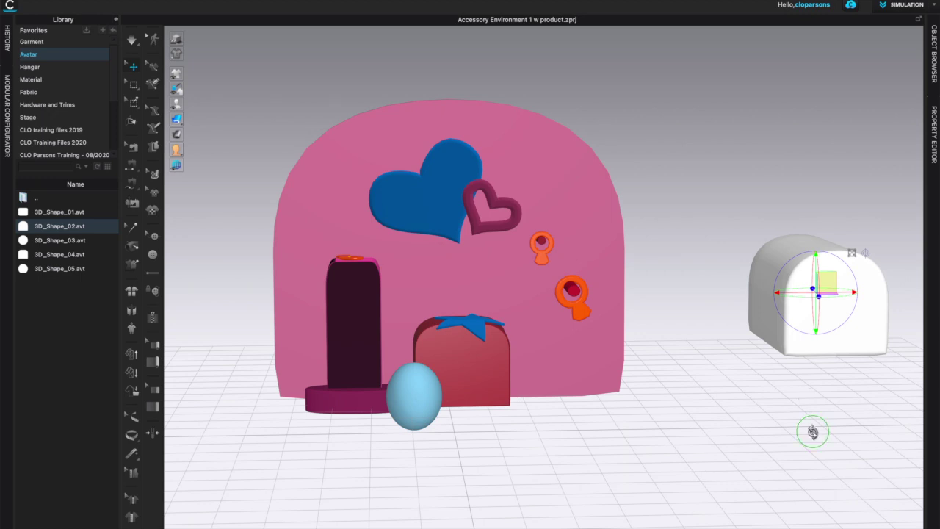
# Move the new arched block down and slightly toward the pink back wall, near floor level.
pyautogui.rightClick(813, 432)
pyautogui.click(808, 437)
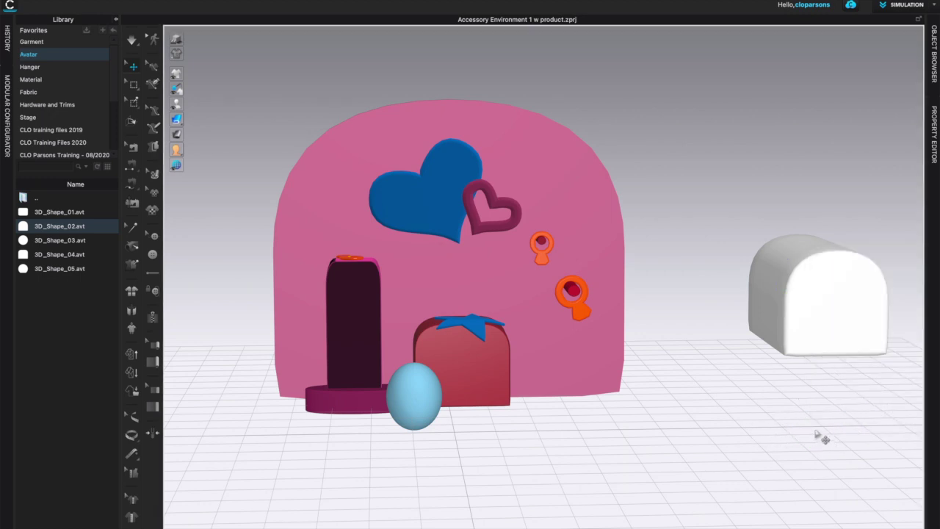
pyautogui.moveTo(811, 433); pyautogui.dragTo(638, 446, button='right')
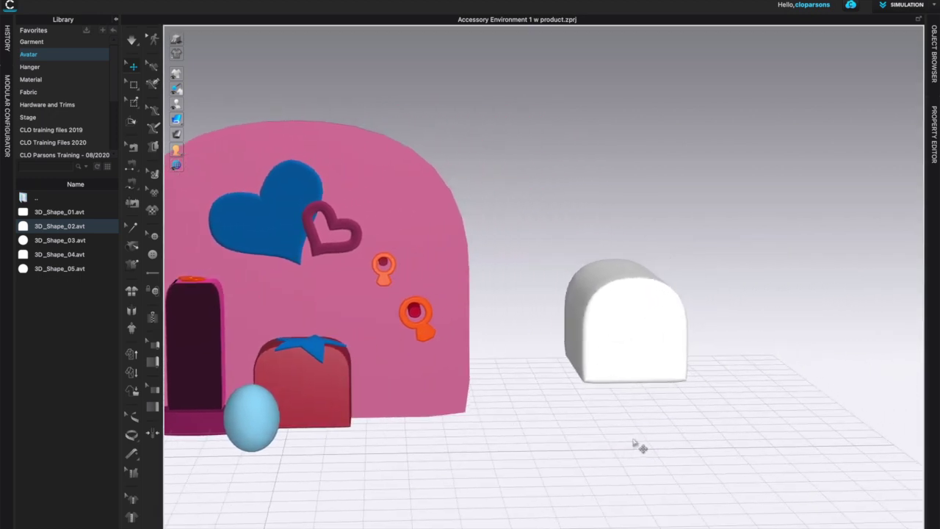
pyautogui.click(632, 350)
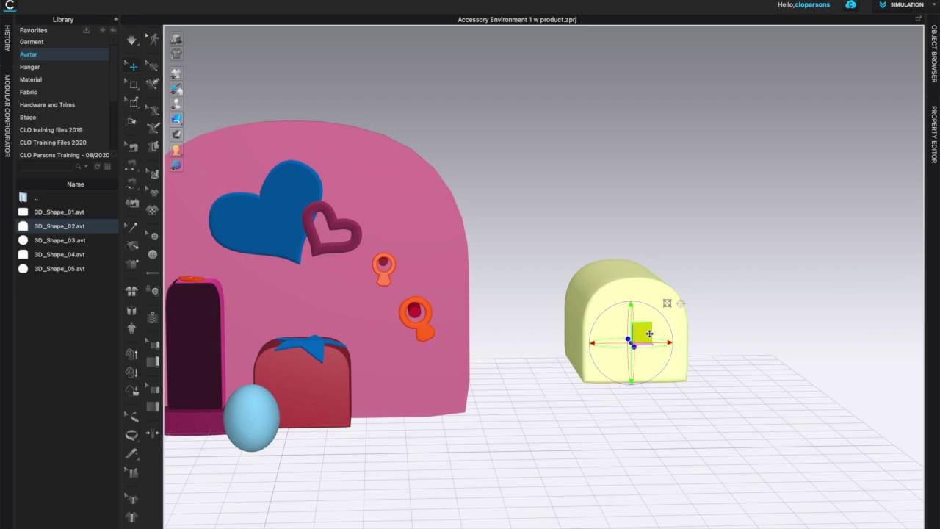
pyautogui.moveTo(592, 318); pyautogui.dragTo(596, 324)
pyautogui.hotkey('ctrl', 'z')
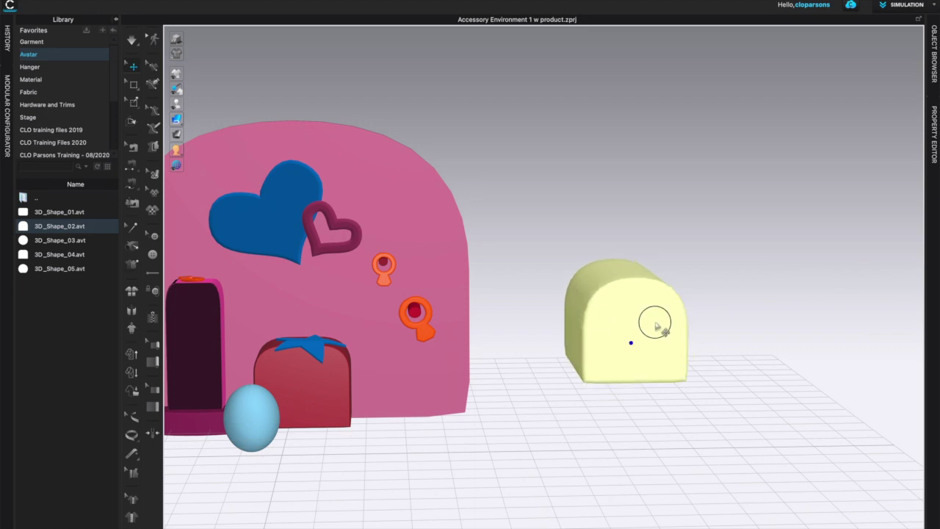
pyautogui.click(654, 323)
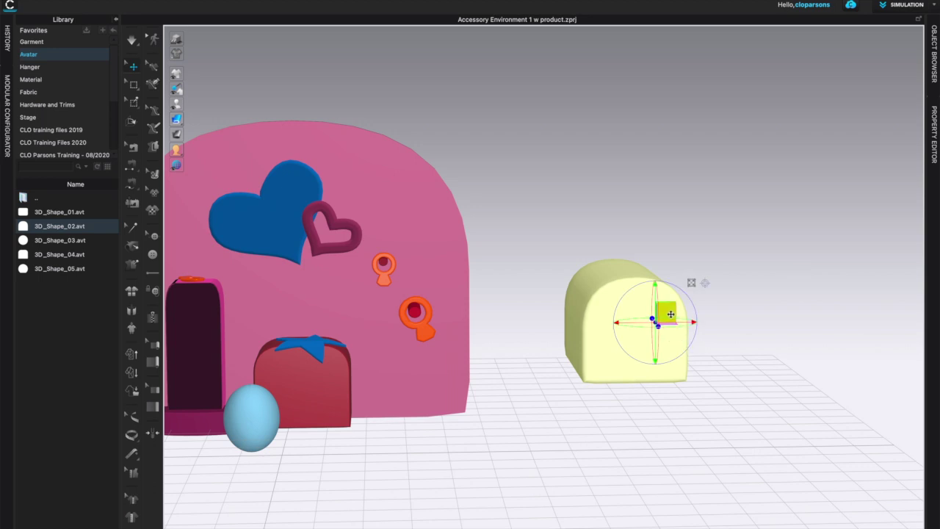
pyautogui.moveTo(668, 315); pyautogui.dragTo(628, 376)
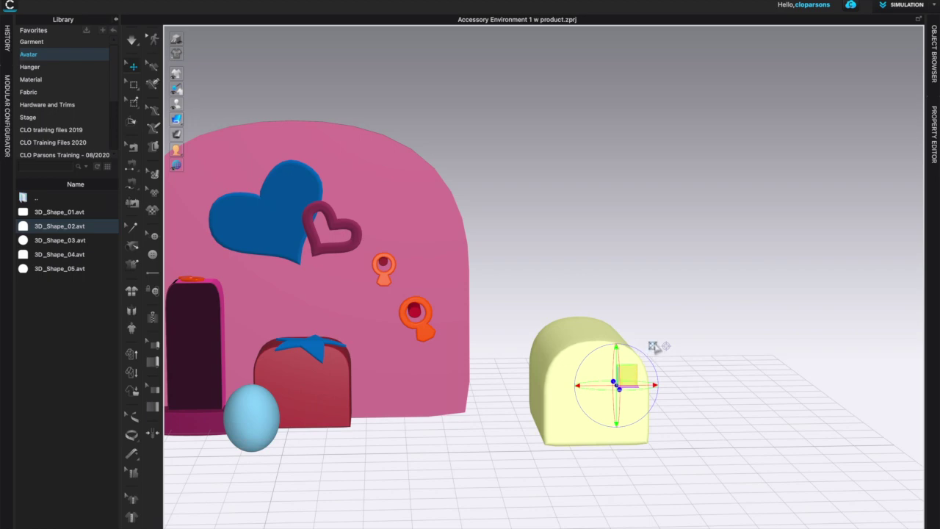
# Scale the arched block into a thin panel, then widen and heighten it into a large wall shape.
pyautogui.moveTo(746, 416); pyautogui.dragTo(725, 418, button='right')
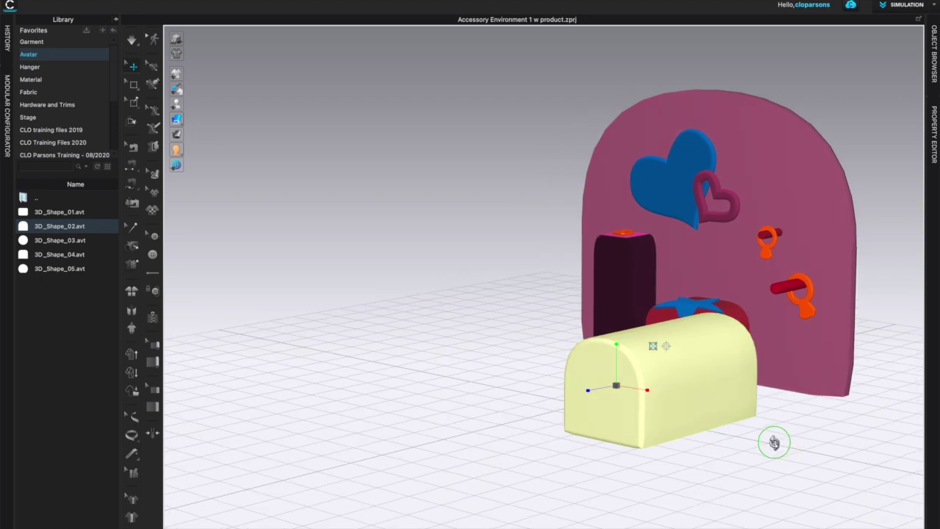
pyautogui.moveTo(773, 443); pyautogui.dragTo(765, 439, button='right')
pyautogui.moveTo(613, 387); pyautogui.dragTo(673, 384)
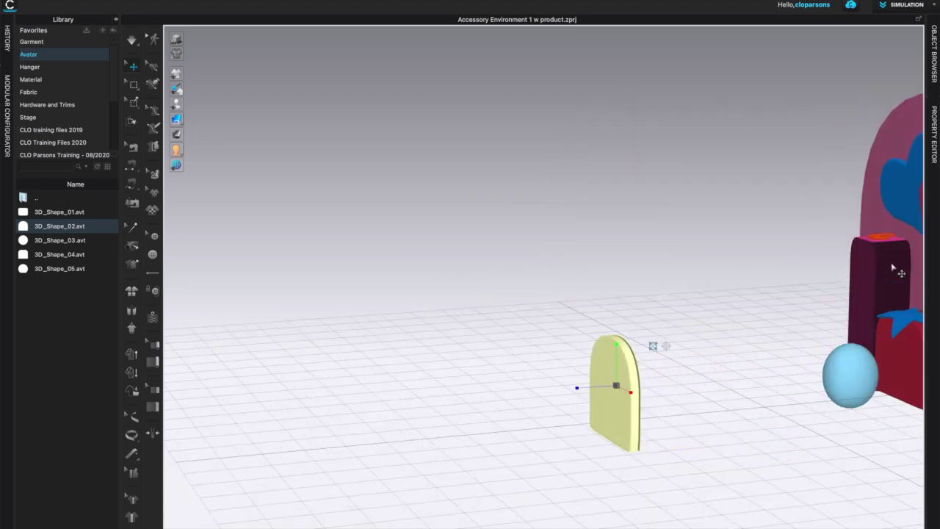
pyautogui.moveTo(816, 461); pyautogui.dragTo(841, 459, button='right')
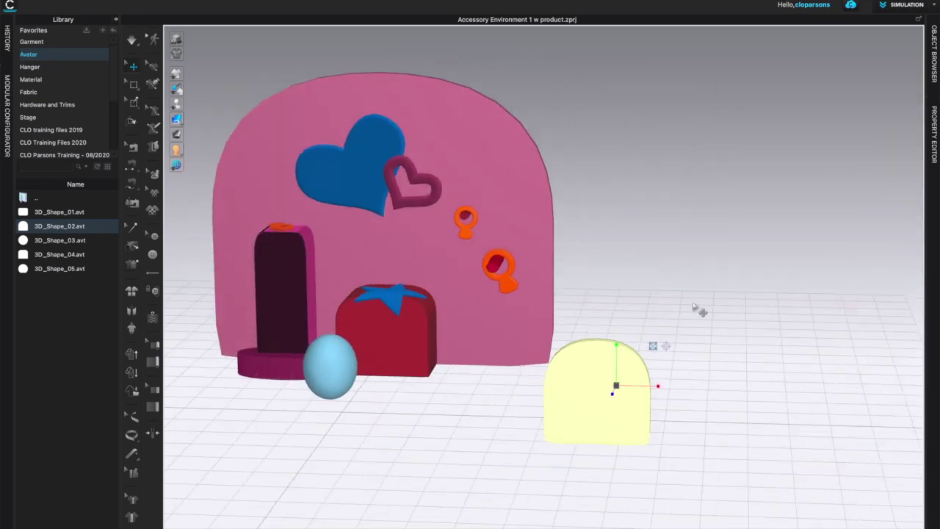
pyautogui.moveTo(648, 387); pyautogui.dragTo(676, 388)
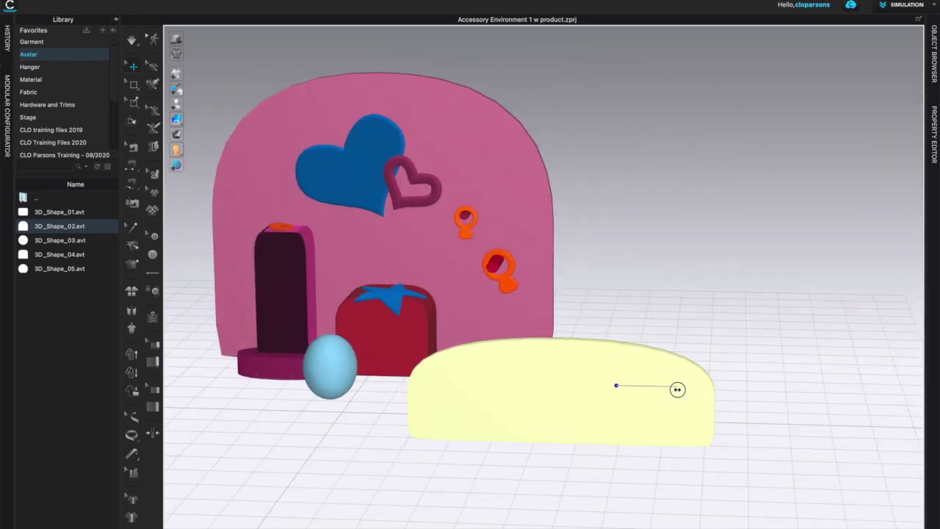
pyautogui.moveTo(616, 339)
pyautogui.mouseDown()
pyautogui.moveTo(615, 304)
pyautogui.moveTo(616, 339)
pyautogui.mouseUp()
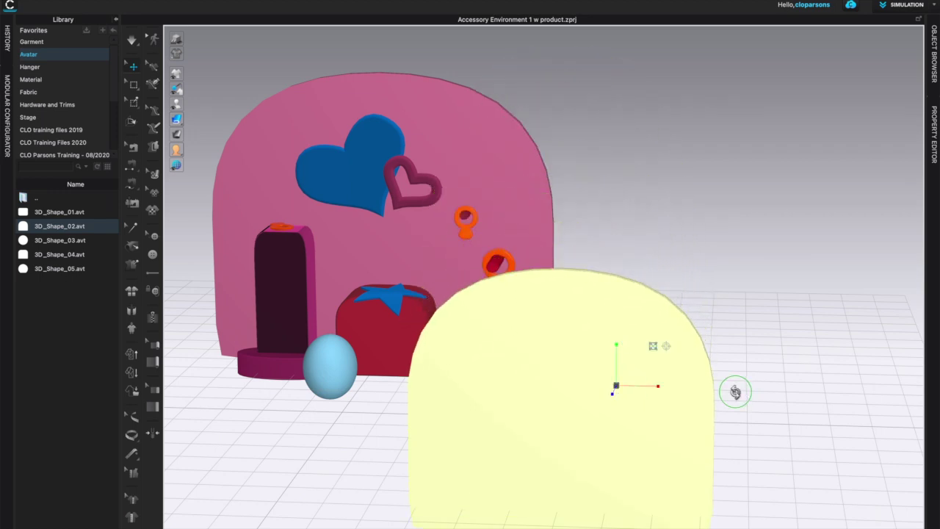
# Move the arched panel back across the floor so it stands beside the pink back wall.
pyautogui.moveTo(734, 390); pyautogui.dragTo(725, 399, button='right')
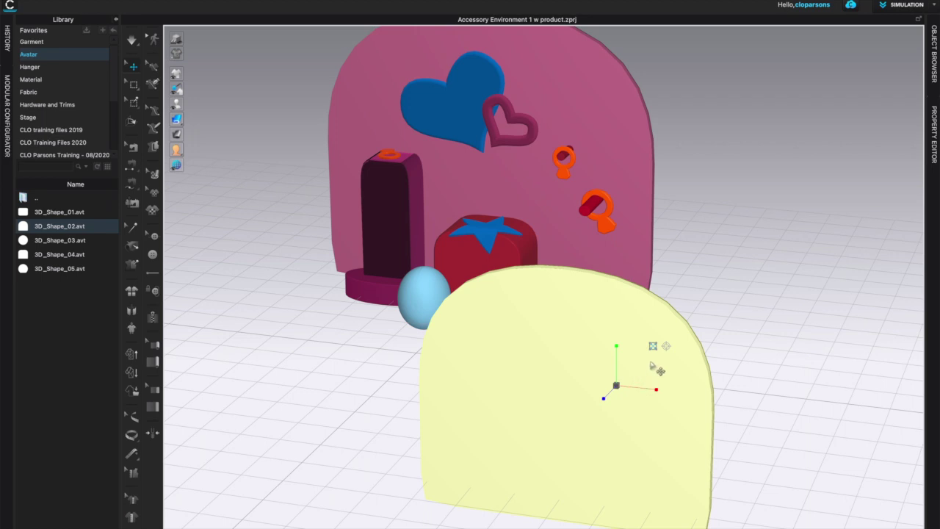
pyautogui.click(653, 346)
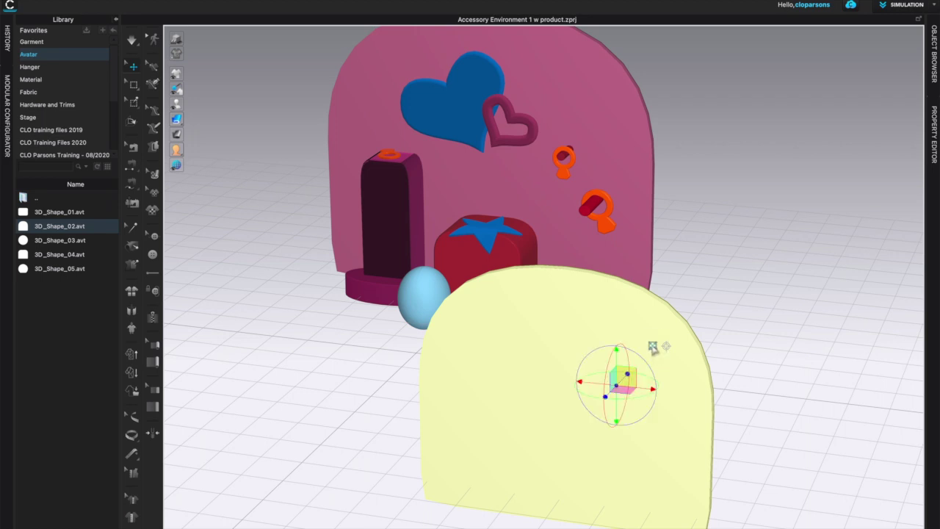
pyautogui.moveTo(623, 384); pyautogui.dragTo(777, 236)
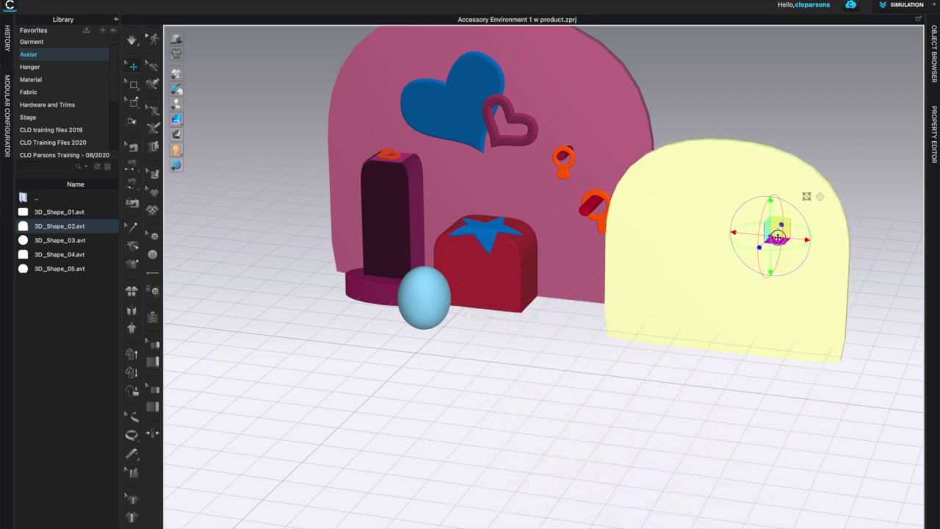
pyautogui.press('2')
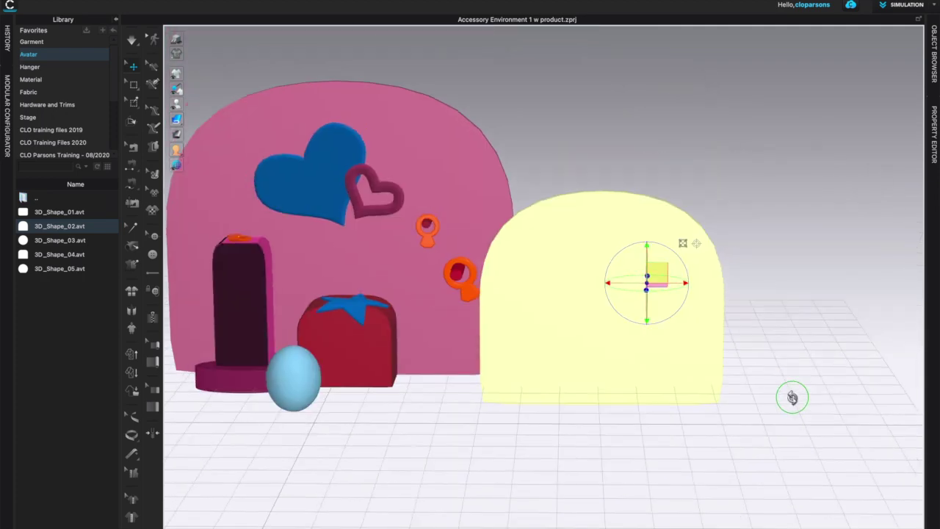
pyautogui.moveTo(657, 285); pyautogui.dragTo(595, 263)
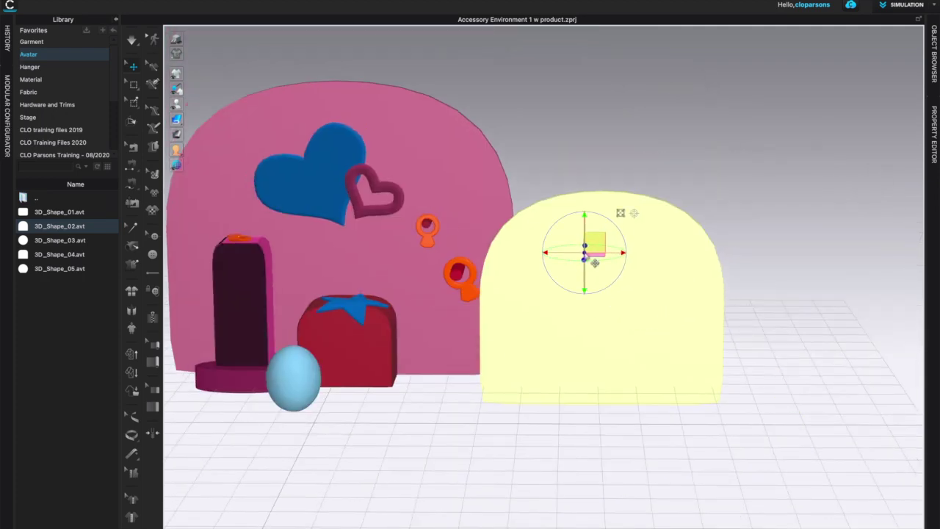
# Color the new arched panel's material with the Pantone apricot swatch, hex FFC09F.
pyautogui.click(933, 59)
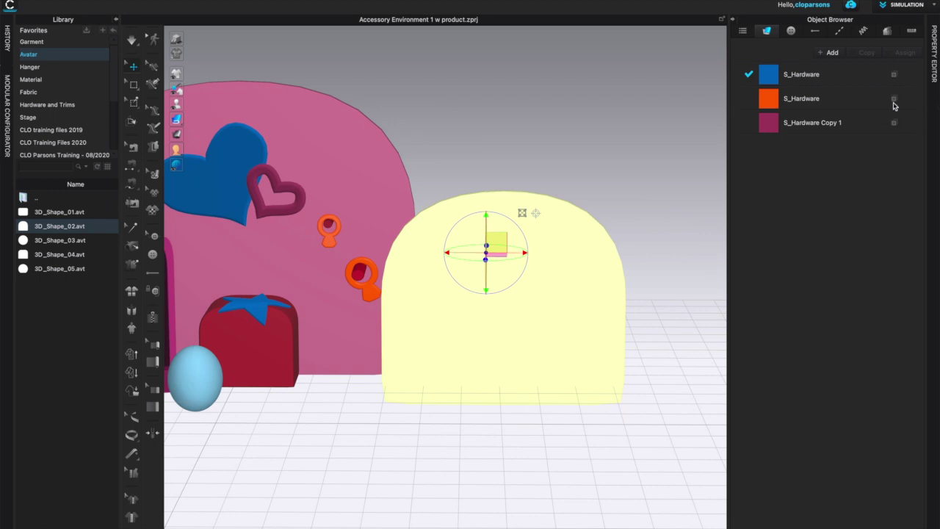
pyautogui.click(934, 64)
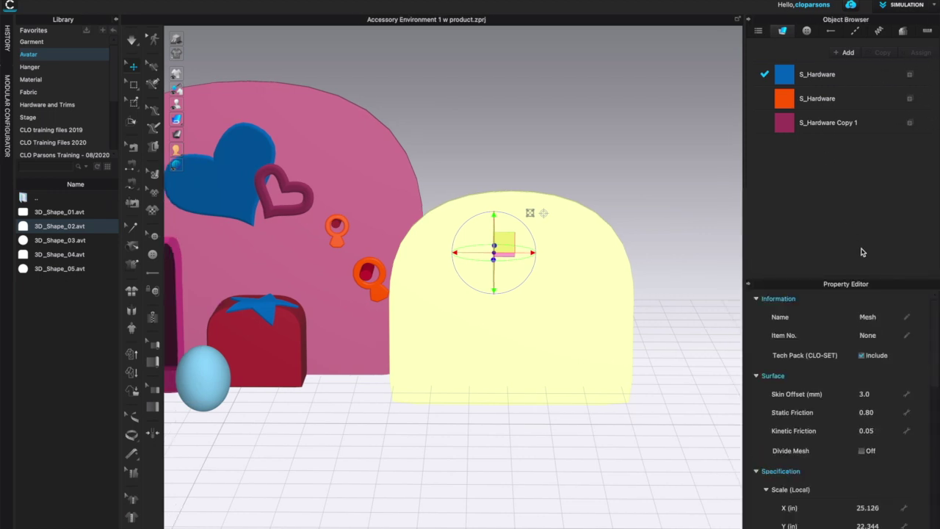
pyautogui.click(594, 273)
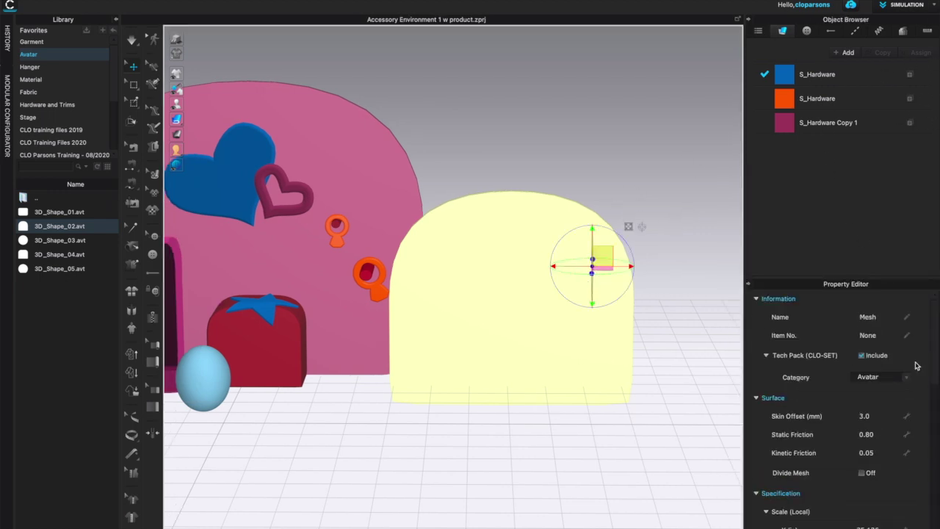
pyautogui.moveTo(937, 344); pyautogui.dragTo(936, 479)
pyautogui.scroll(3, 847, 337)
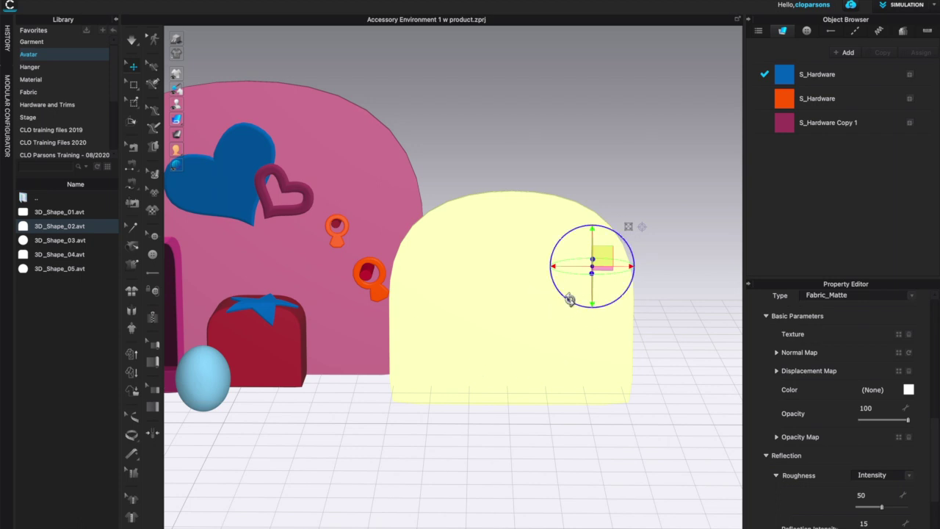
pyautogui.click(909, 390)
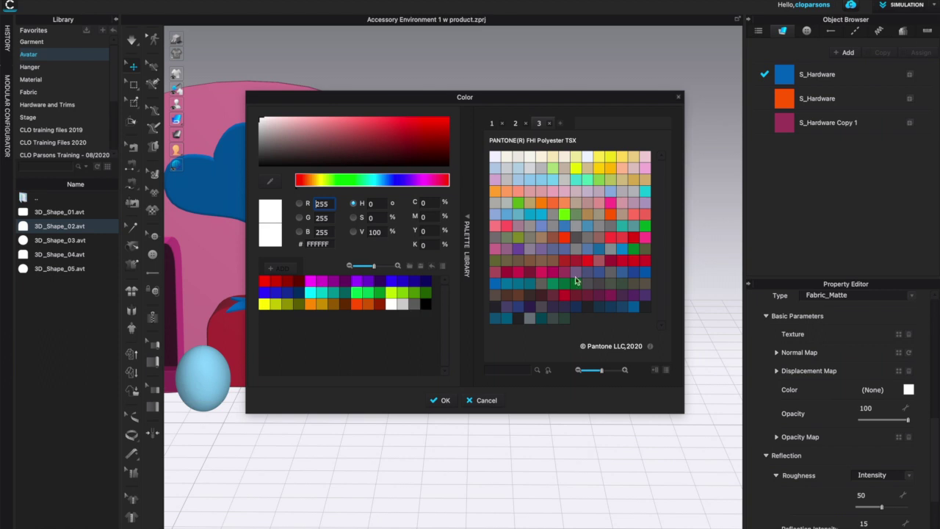
pyautogui.click(540, 249)
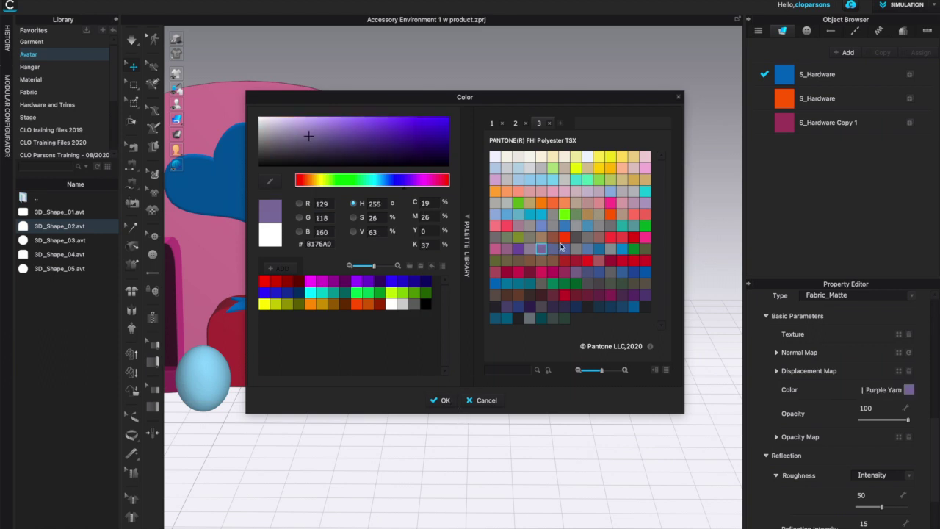
pyautogui.click(623, 170)
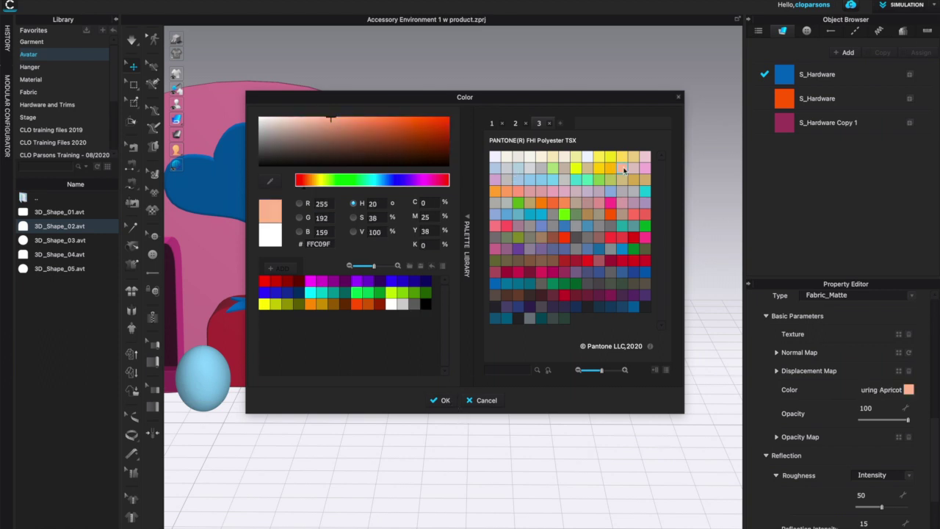
pyautogui.click(445, 400)
pyautogui.scroll(-1, 703, 374)
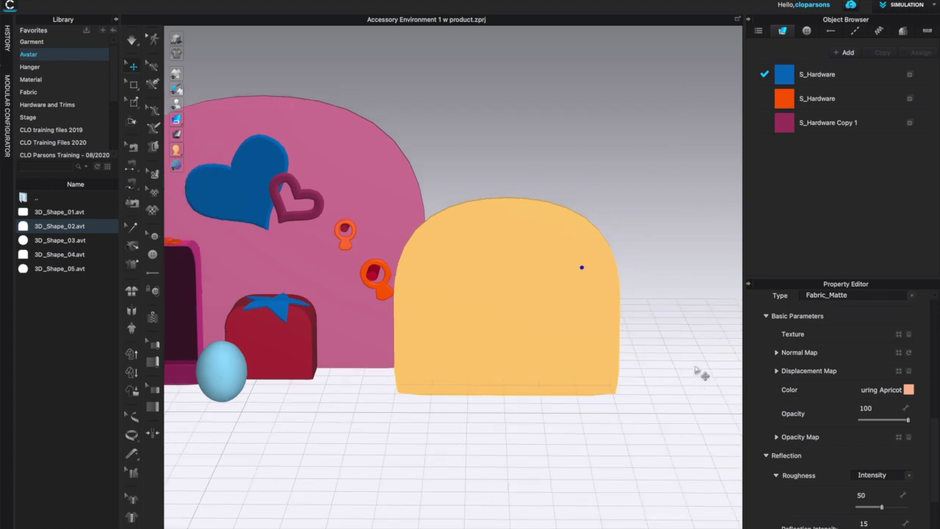
pyautogui.scroll(-2, 703, 375)
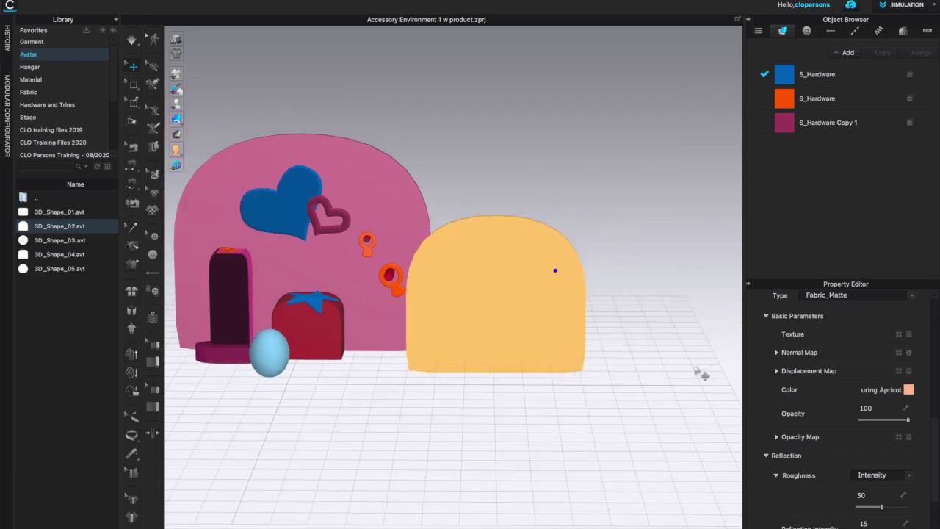
pyautogui.click(749, 20)
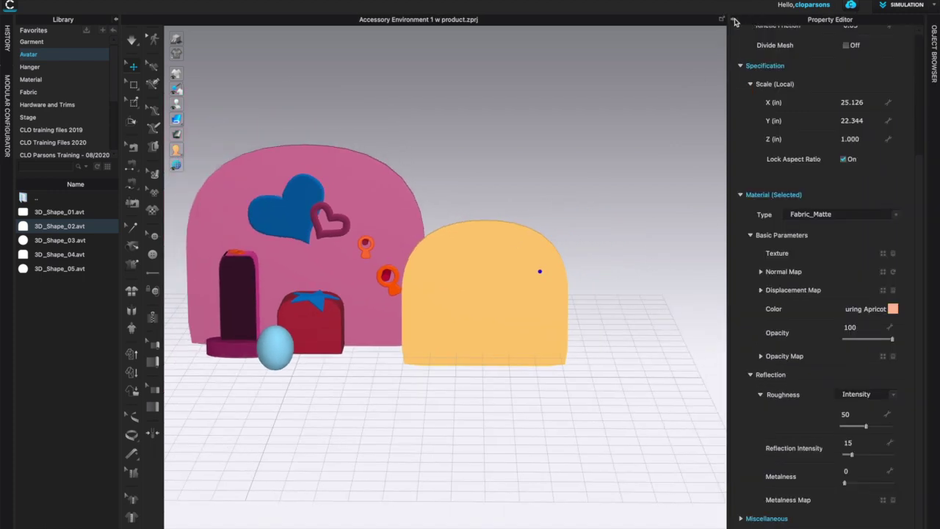
pyautogui.click(735, 20)
# Move the apricot arched panel sideways along the floor, well clear of the pink back wall.
pyautogui.scroll(4, 683, 290)
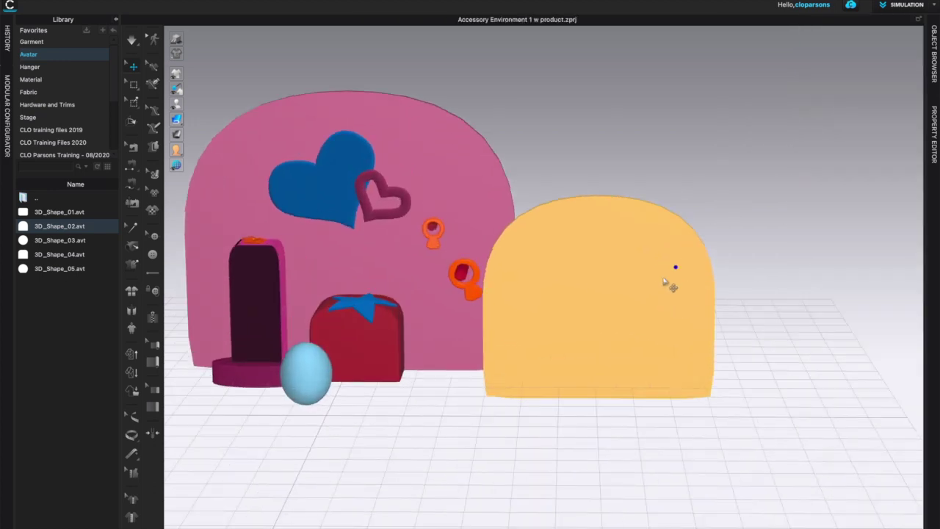
pyautogui.click(675, 269)
pyautogui.click(730, 266)
pyautogui.click(668, 257)
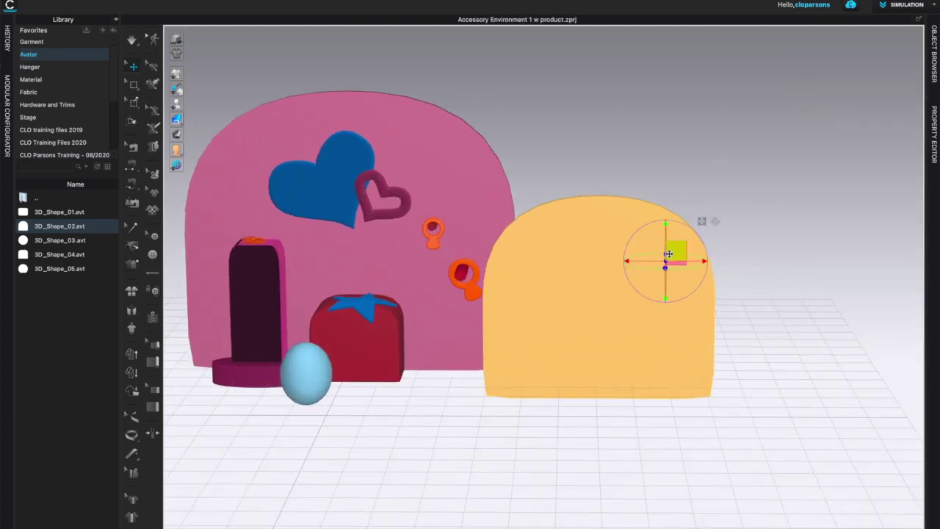
pyautogui.moveTo(720, 254); pyautogui.dragTo(874, 253)
pyautogui.moveTo(514, 405); pyautogui.dragTo(497, 406, button='right')
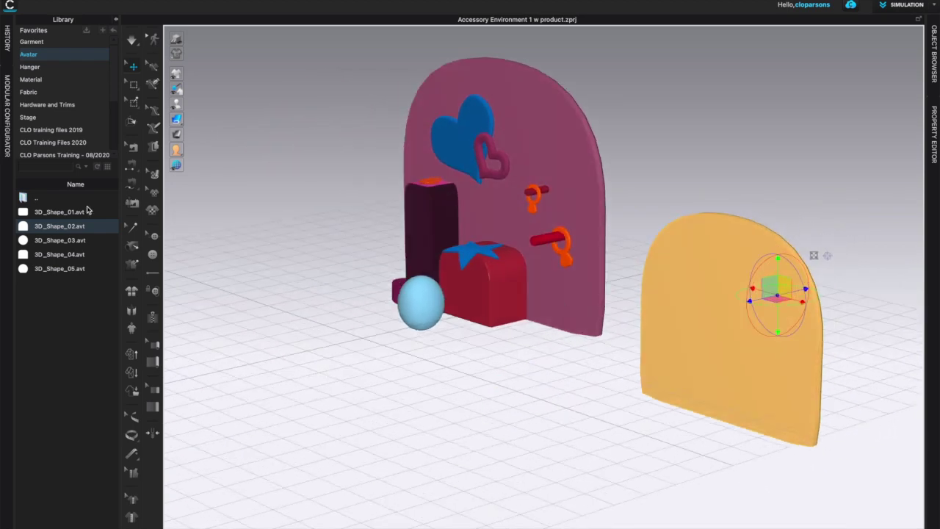
# Preview the library shape 3D_Shape_03.avt and examine the red pegs on the pink wall.
pyautogui.moveTo(42, 246)
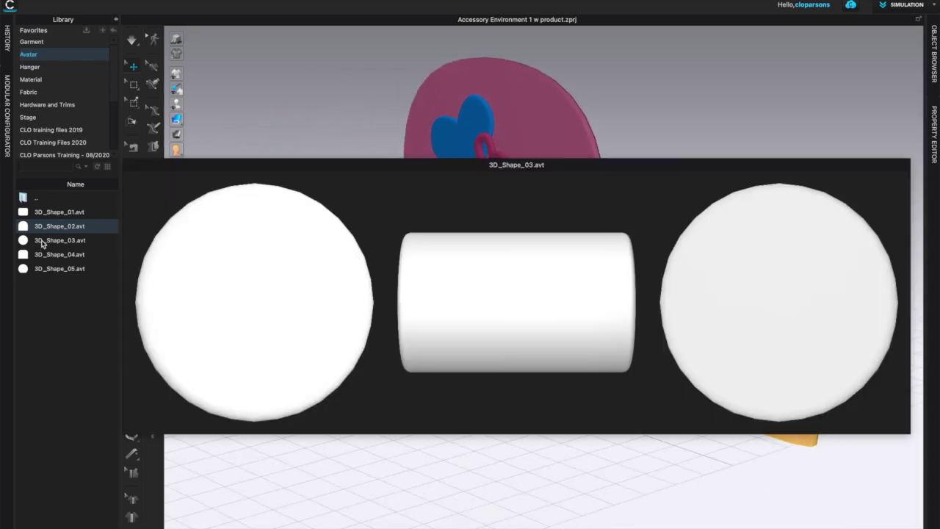
pyautogui.click(369, 450)
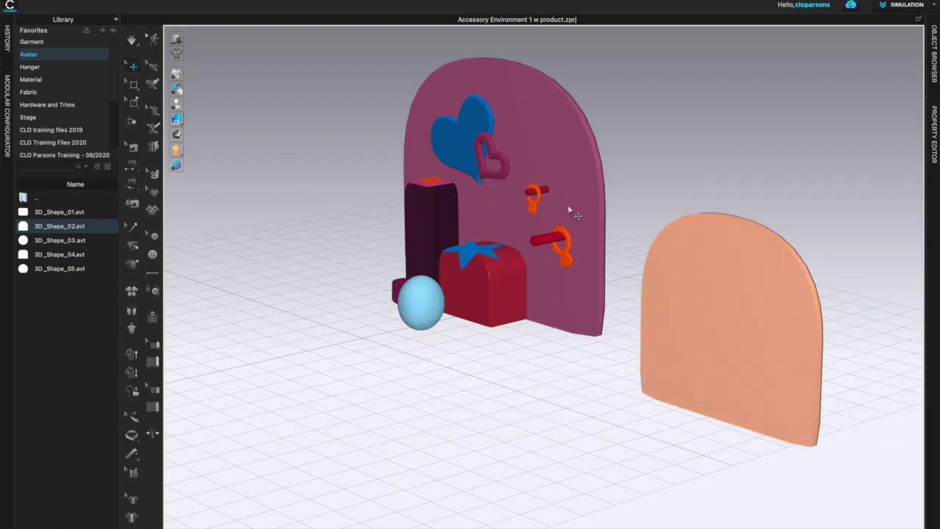
pyautogui.moveTo(569, 330); pyautogui.dragTo(565, 330, button='right')
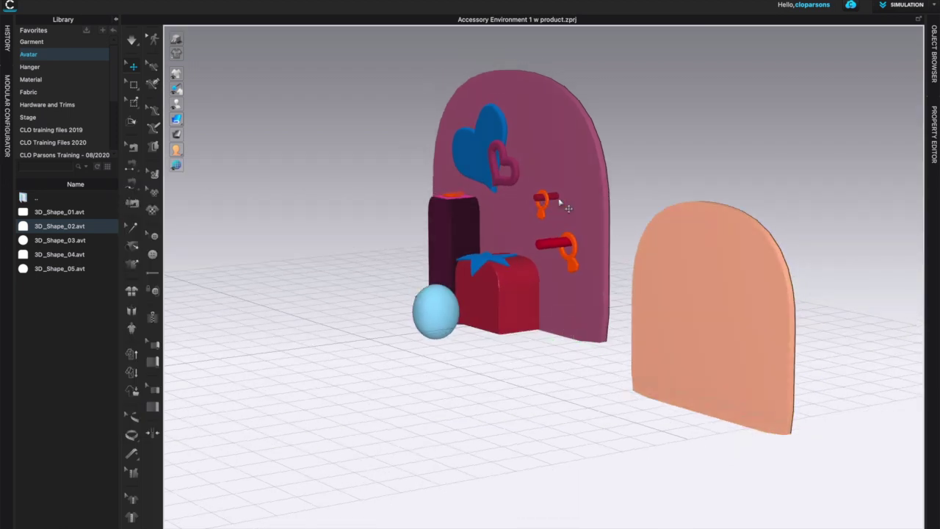
pyautogui.scroll(6, 564, 346)
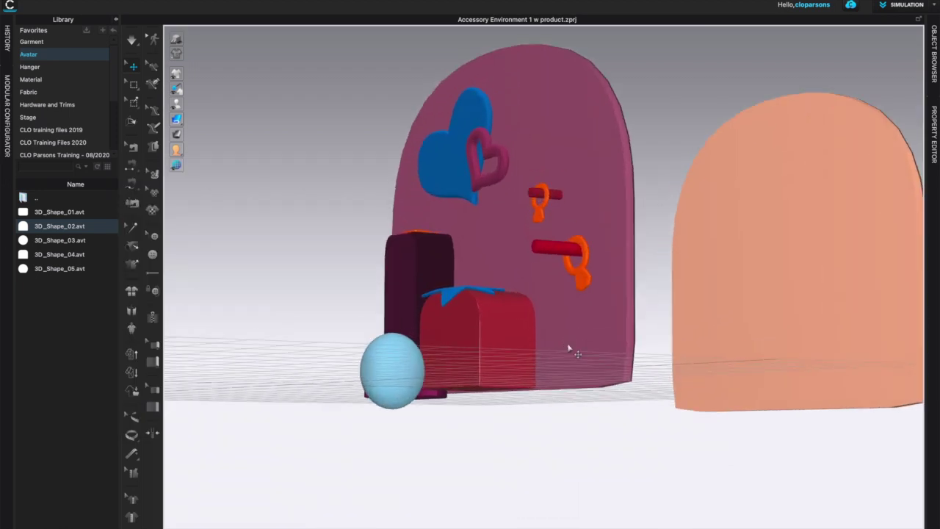
pyautogui.moveTo(683, 332); pyautogui.dragTo(674, 340, button='right')
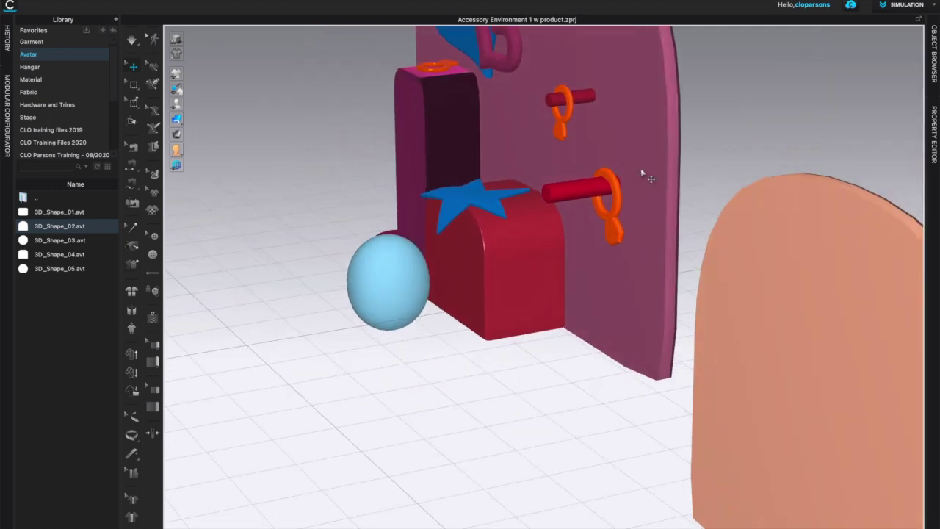
# Try moving the lower red peg out of its orange ring, away from the wall, and undo the move.
pyautogui.click(588, 197)
pyautogui.moveTo(572, 190); pyautogui.dragTo(290, 176)
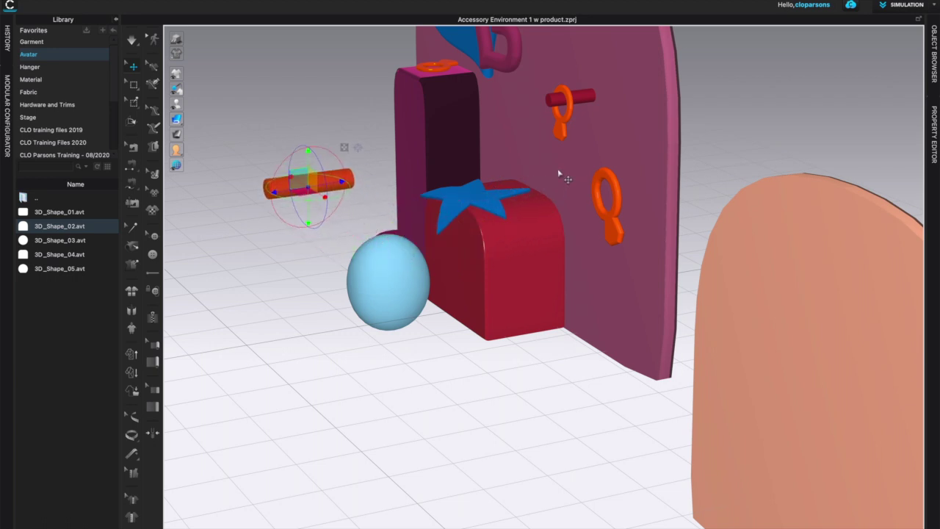
pyautogui.hotkey('ctrl', 'z')
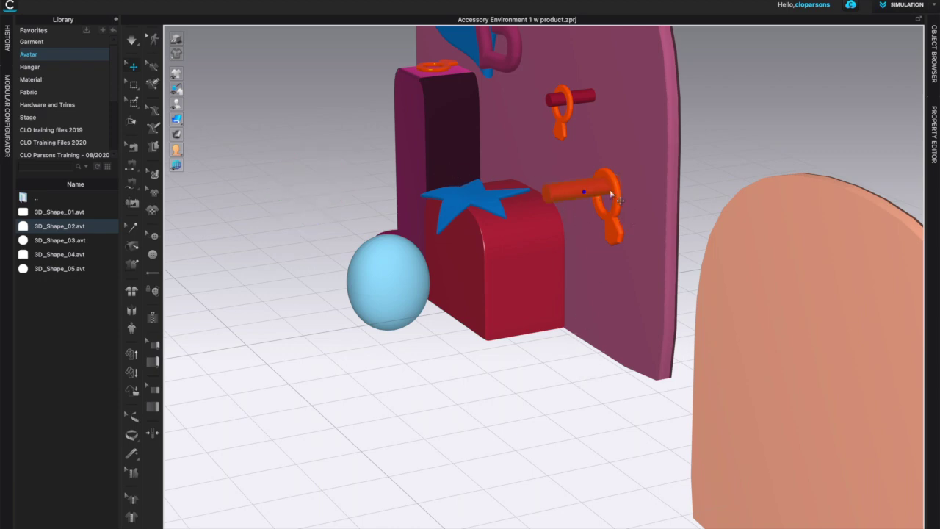
# Select the upper orange ring and inspect how both rings hang on their red pegs.
pyautogui.moveTo(546, 380); pyautogui.dragTo(559, 301, button='right')
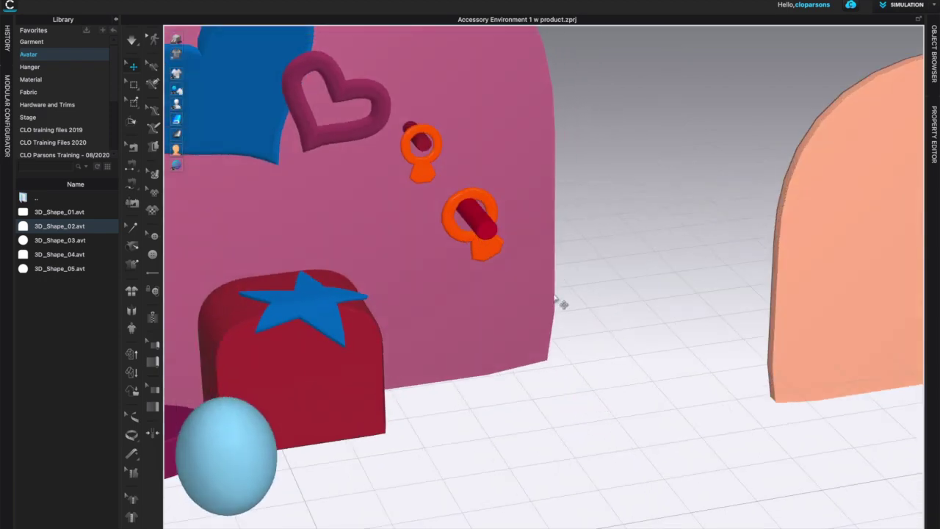
pyautogui.click(478, 204)
pyautogui.click(432, 170)
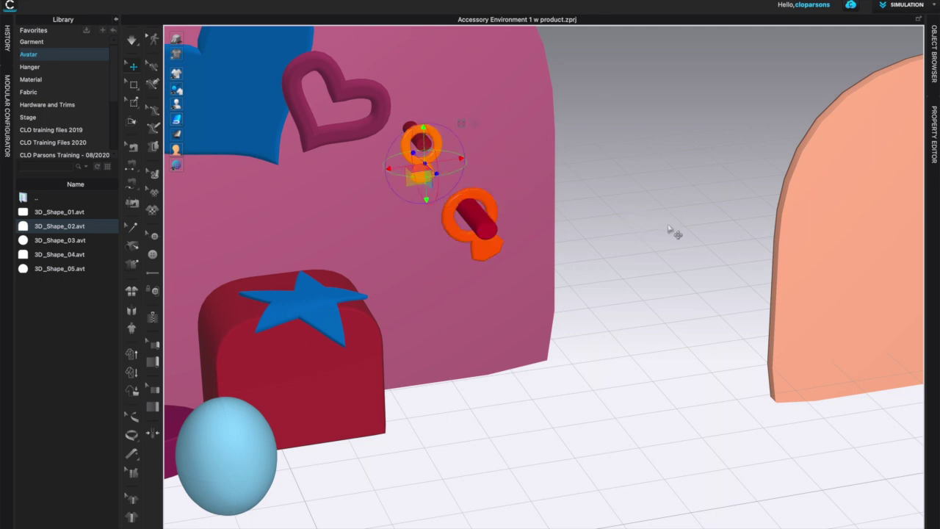
pyautogui.moveTo(645, 238); pyautogui.dragTo(646, 224, button='right')
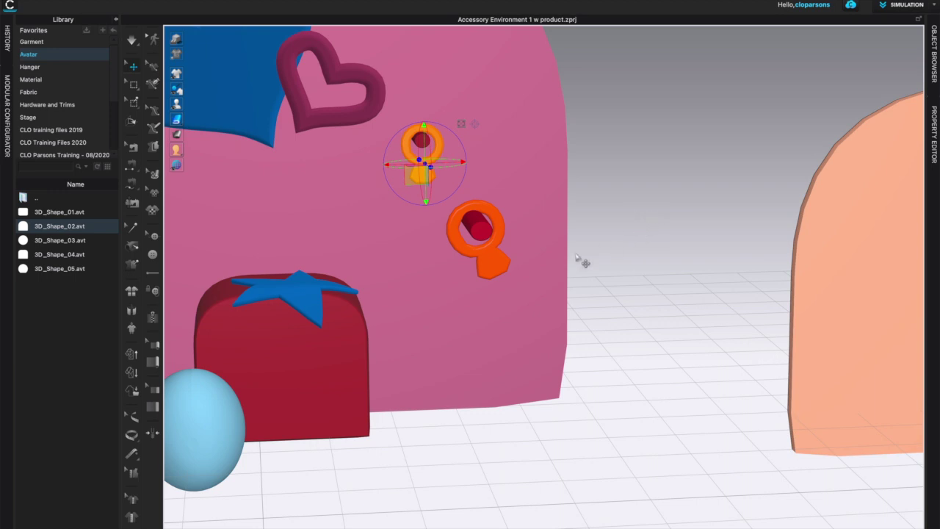
pyautogui.moveTo(684, 252); pyautogui.dragTo(687, 261, button='right')
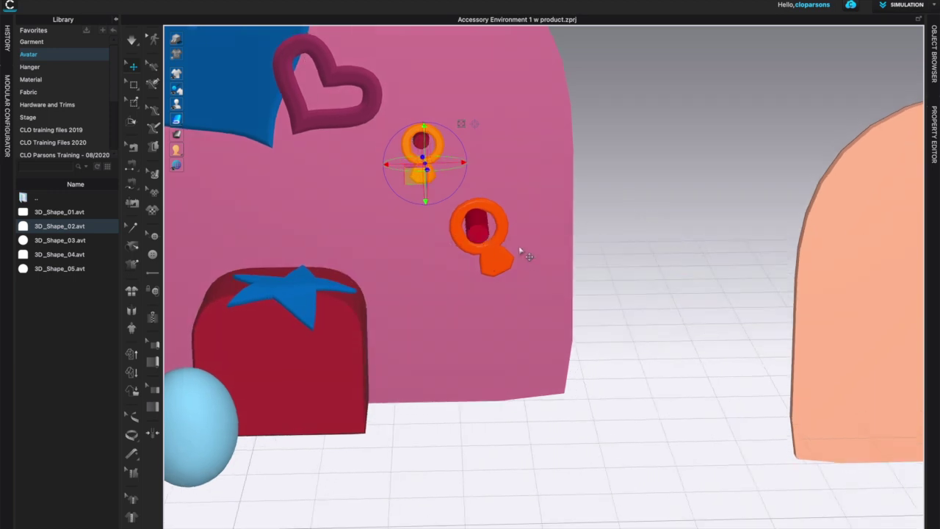
pyautogui.moveTo(535, 239); pyautogui.dragTo(623, 276, button='right')
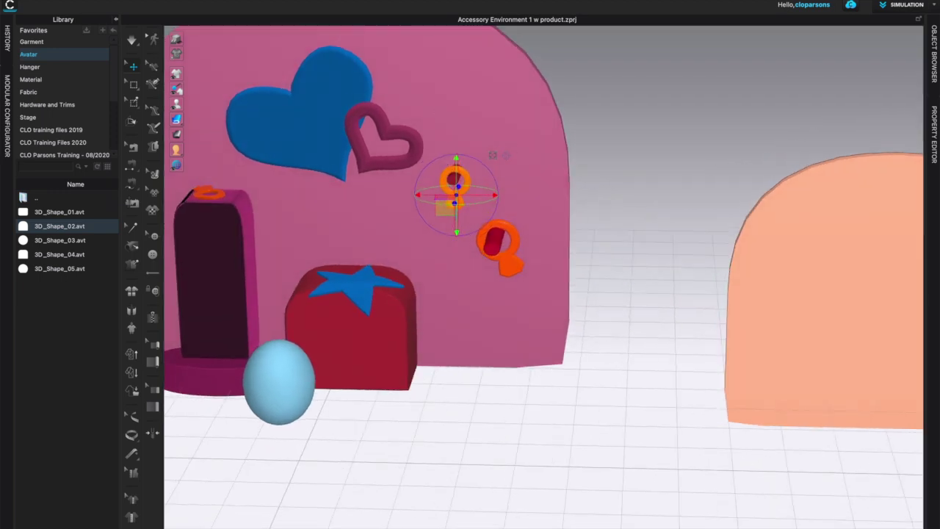
# Show the 2D patterns beside the scene to examine the heart, star and ring shapes, and return to the 3D view alone.
pyautogui.press('F5')
pyautogui.scroll(-5, 741, 285)
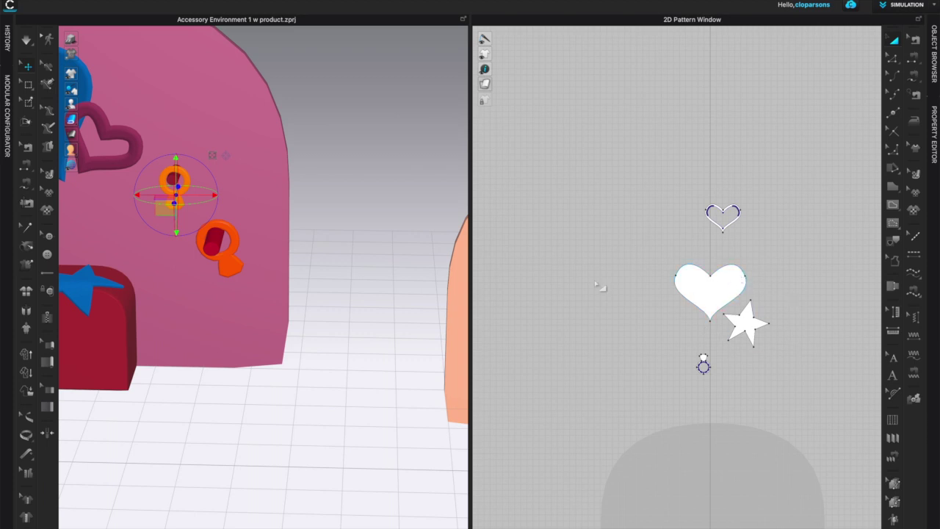
pyautogui.scroll(-5, 445, 315)
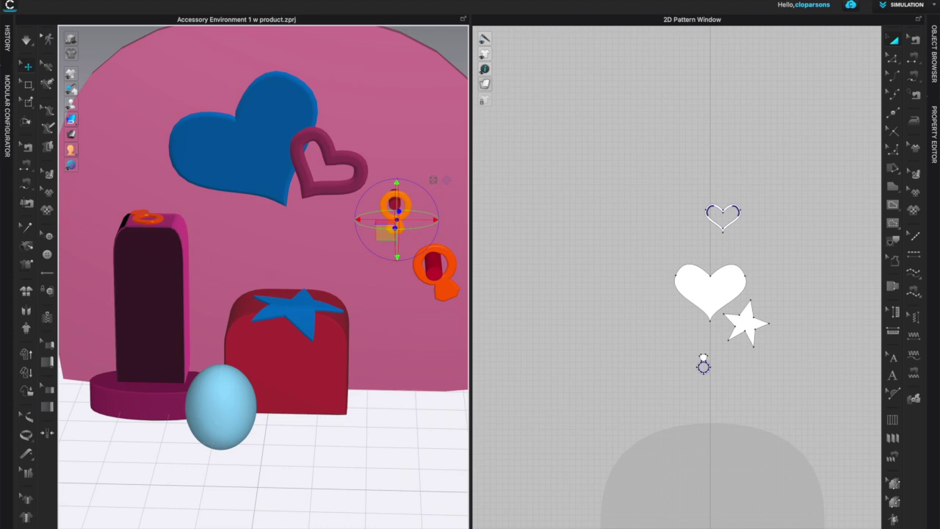
pyautogui.click(462, 19)
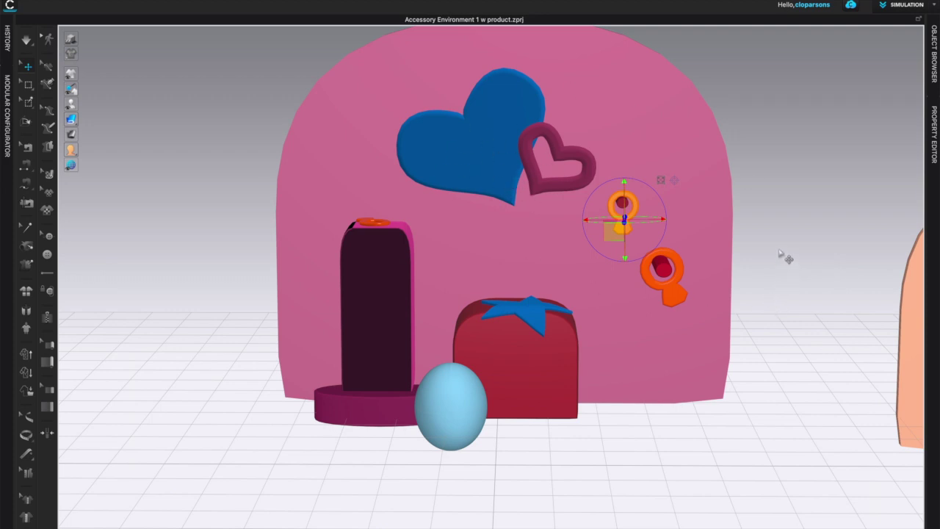
# Run the simulation on the heart and star products, inspect the scene, and undo the simulation.
pyautogui.press('space')
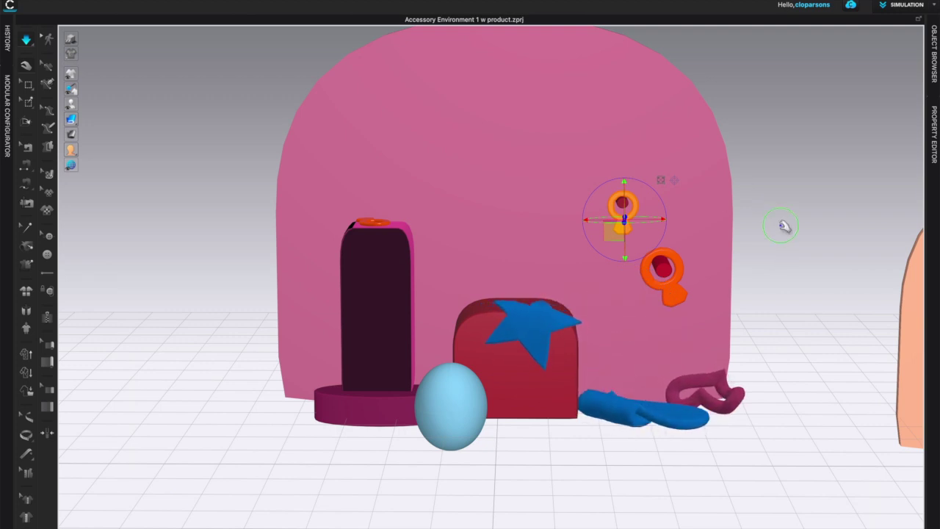
pyautogui.moveTo(783, 225); pyautogui.dragTo(772, 221, button='right')
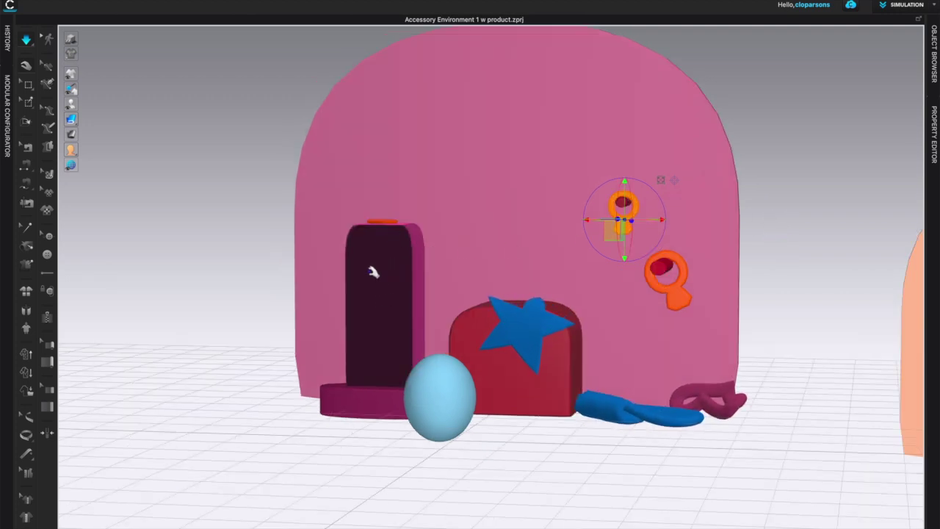
pyautogui.moveTo(819, 355); pyautogui.dragTo(810, 361, button='right')
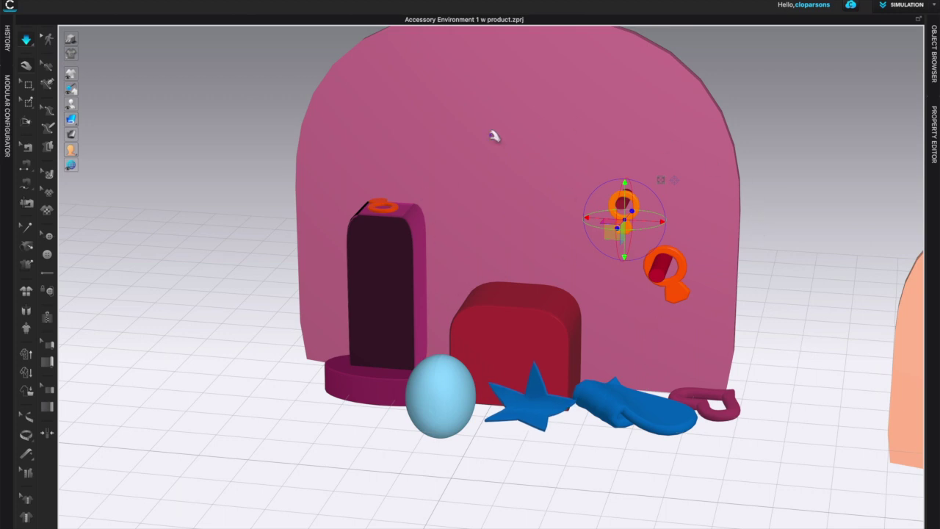
pyautogui.hotkey('ctrl', 'z')
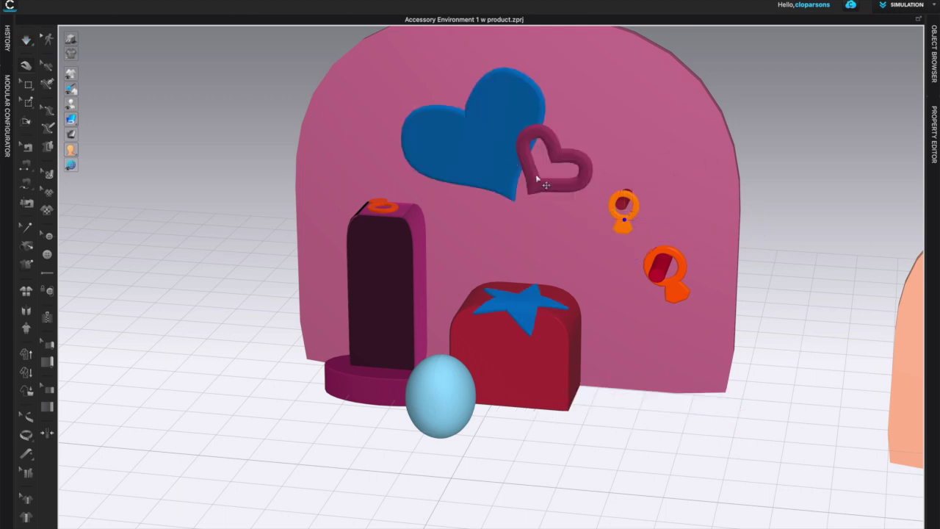
# Start a 3D window snapshot of the display's front, with PNG file name p in the CLO 3D flats folder.
pyautogui.moveTo(822, 251)
pyautogui.mouseDown(button='right')
pyautogui.moveTo(833, 225)
pyautogui.moveTo(831, 235)
pyautogui.mouseUp(button='right')
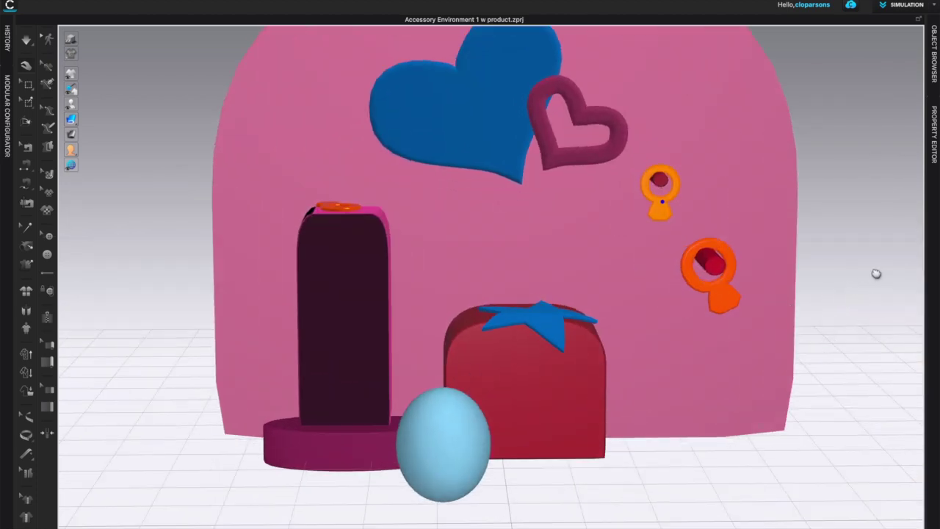
pyautogui.scroll(3, 861, 325)
pyautogui.click(136, 1)
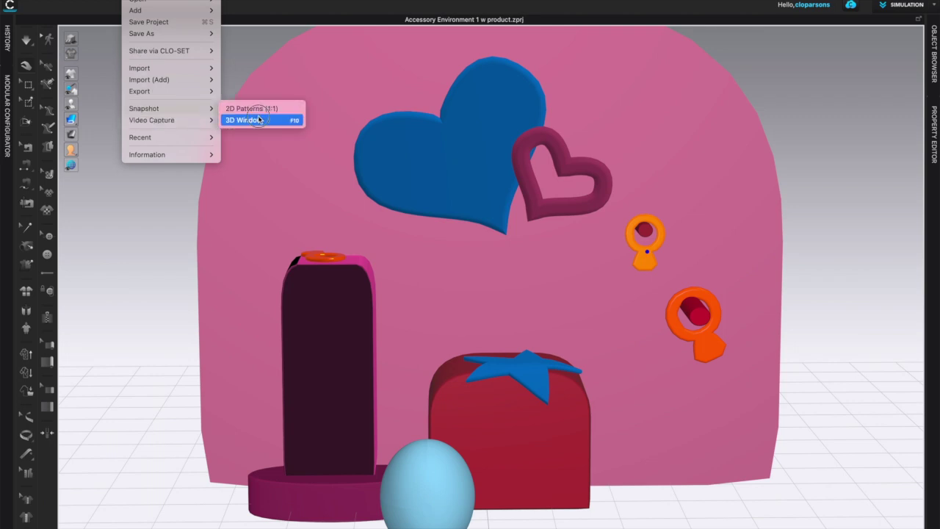
pyautogui.click(257, 119)
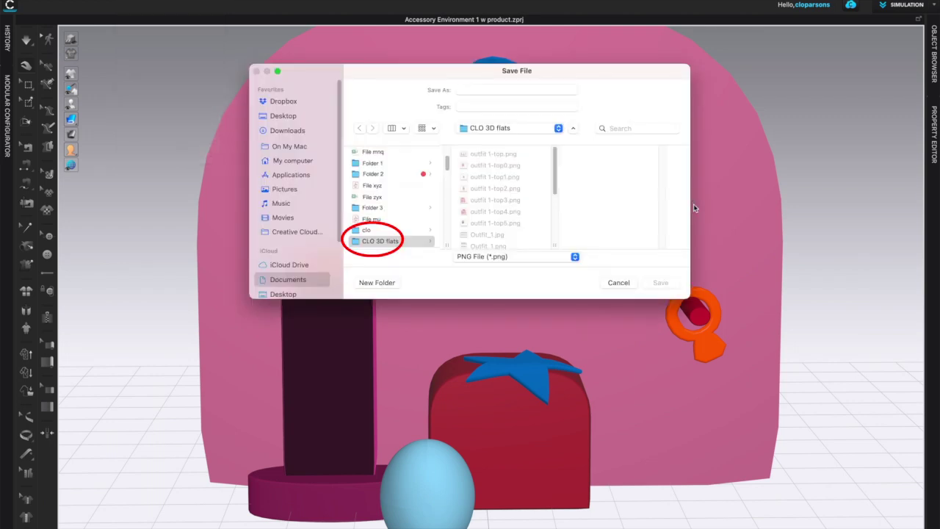
pyautogui.click(507, 89)
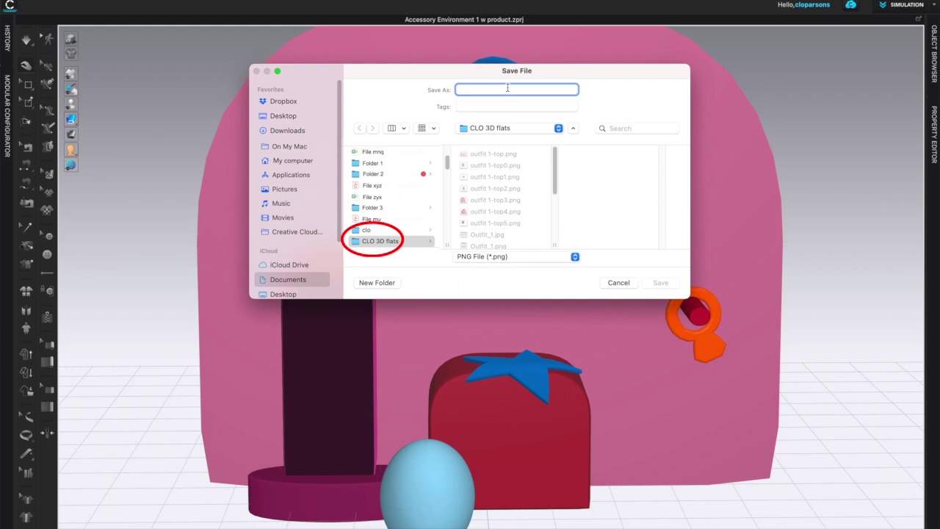
pyautogui.write('p')
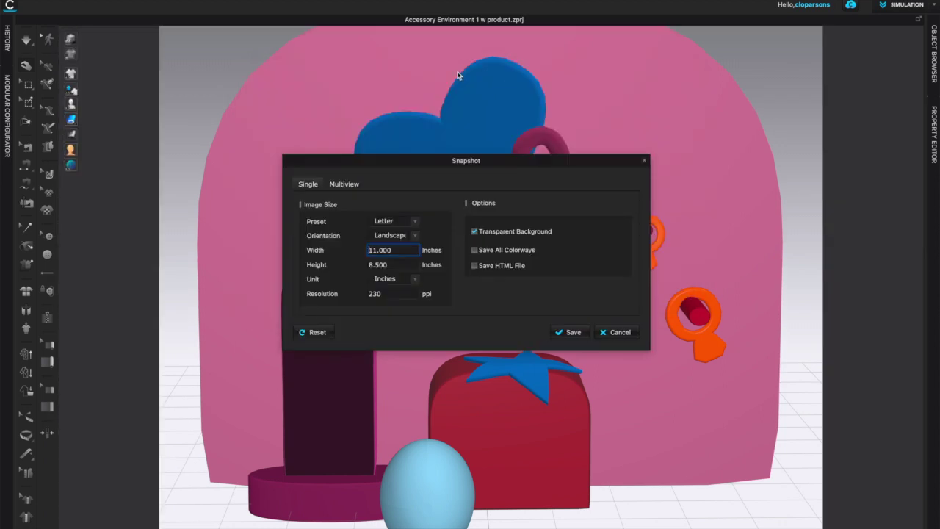
# Try capturing the whole display as the custom first view of a six-view multiview snapshot, and cancel the snapshot.
pyautogui.click(345, 184)
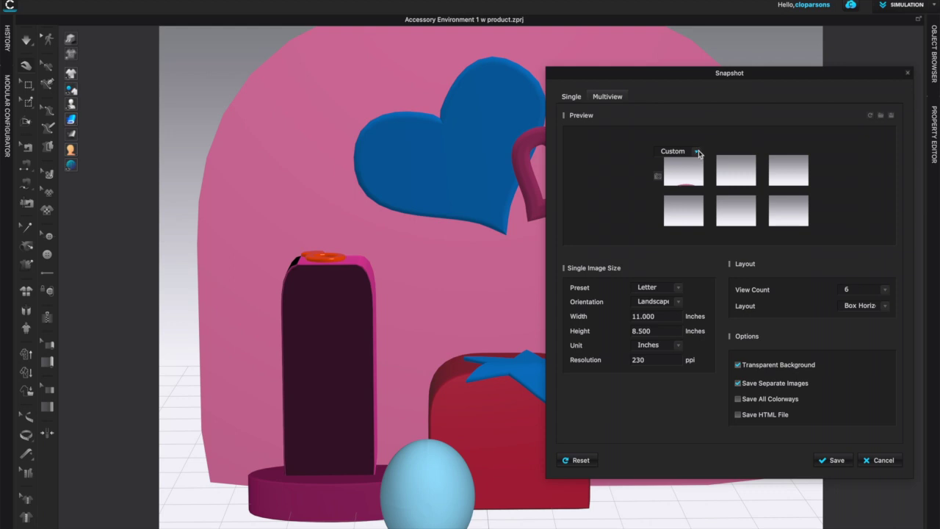
pyautogui.click(697, 151)
pyautogui.click(666, 170)
pyautogui.scroll(-3, 488, 204)
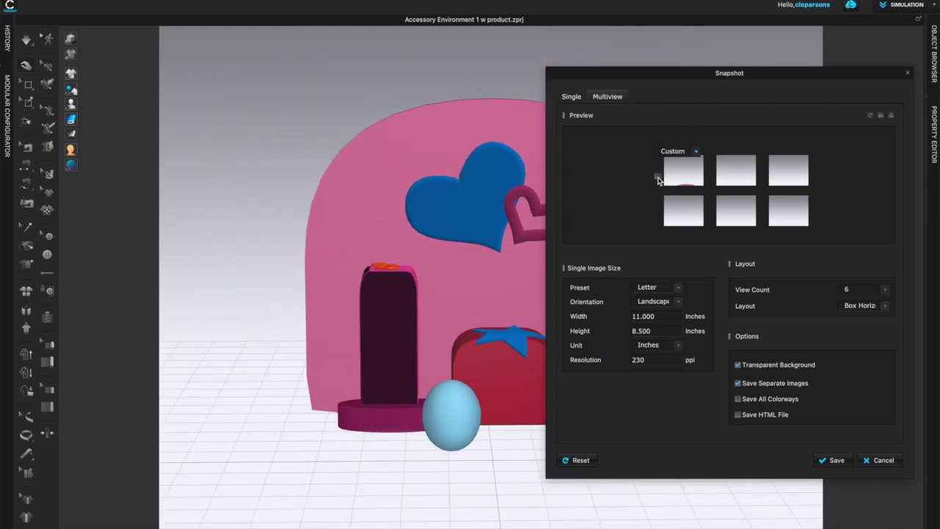
pyautogui.click(658, 178)
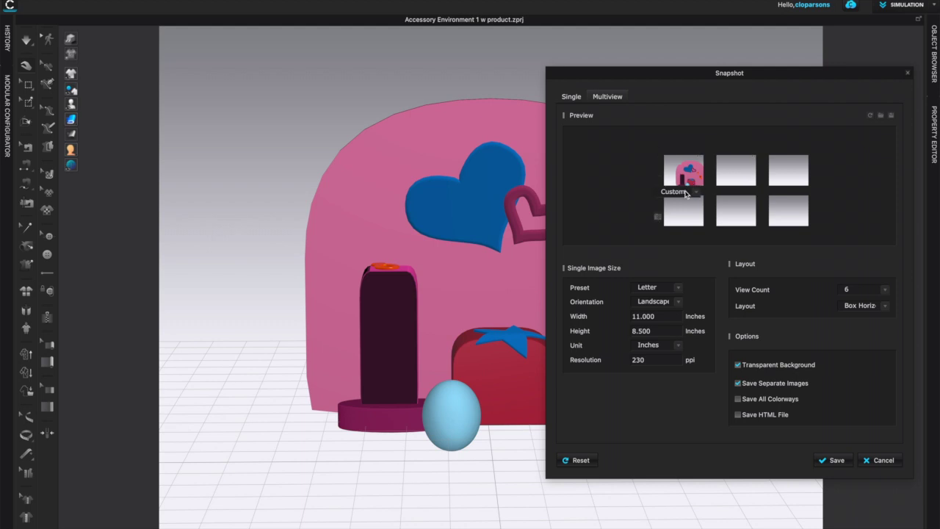
pyautogui.moveTo(762, 184)
pyautogui.click(883, 461)
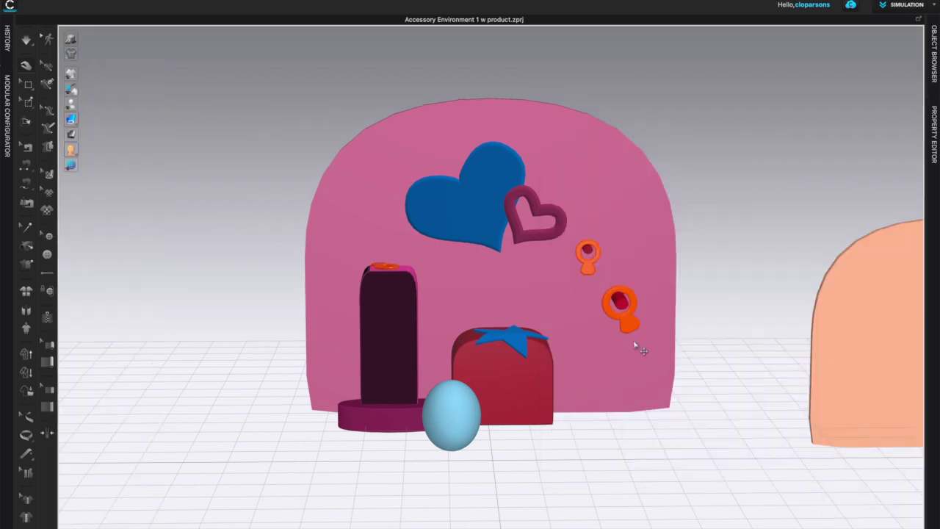